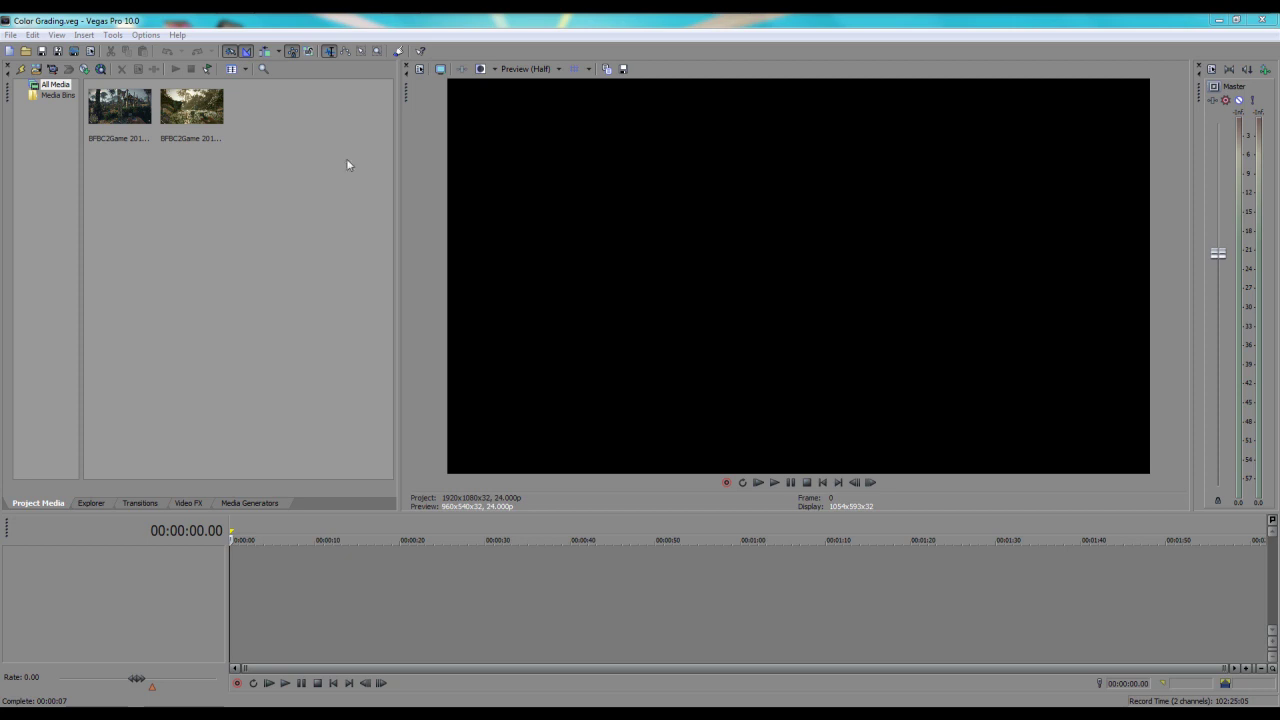
# - Drag the first BFBC2Game clip onto the timeline and delete its audio track
pyautogui.click(120, 106)
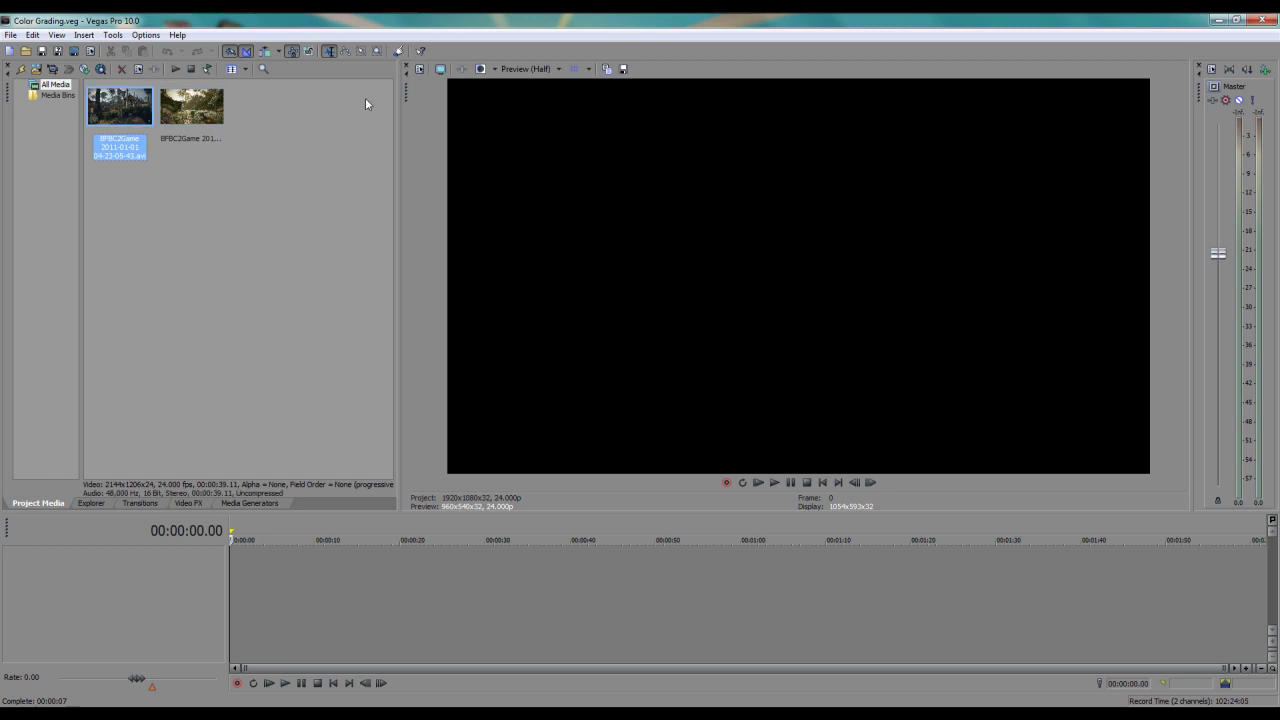
pyautogui.moveTo(137, 101); pyautogui.dragTo(290, 612)
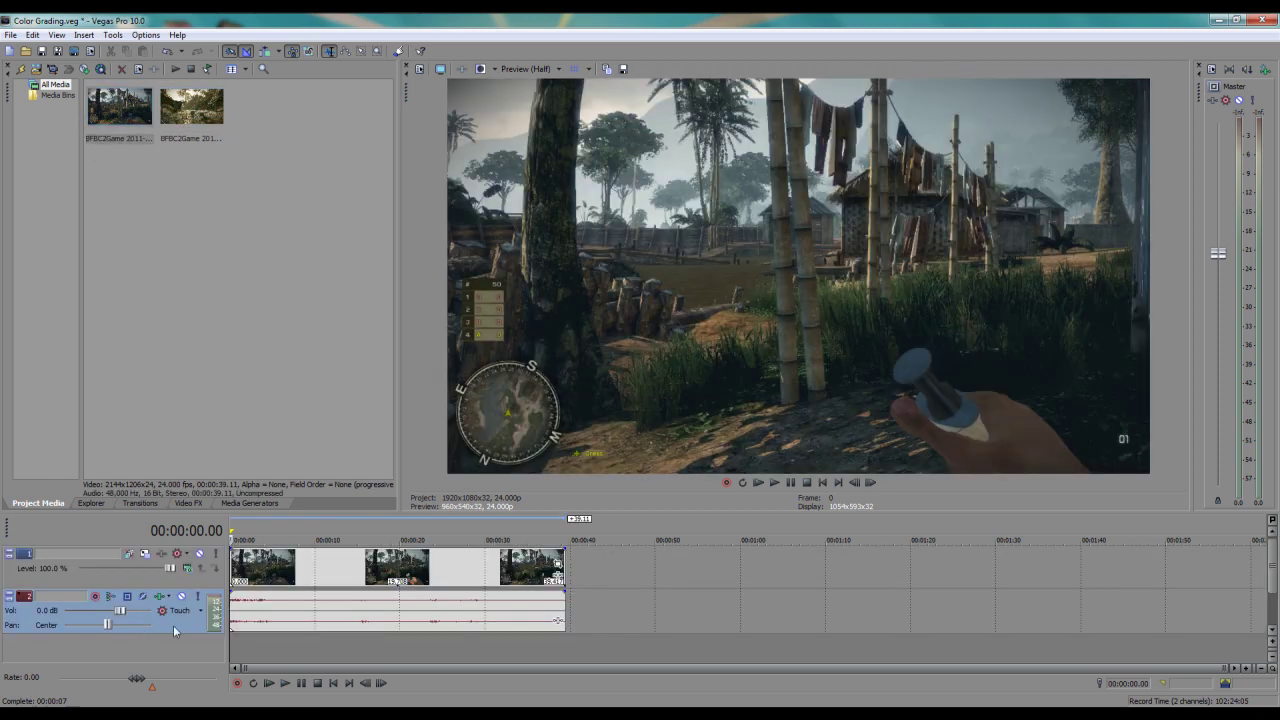
pyautogui.press('Delete')
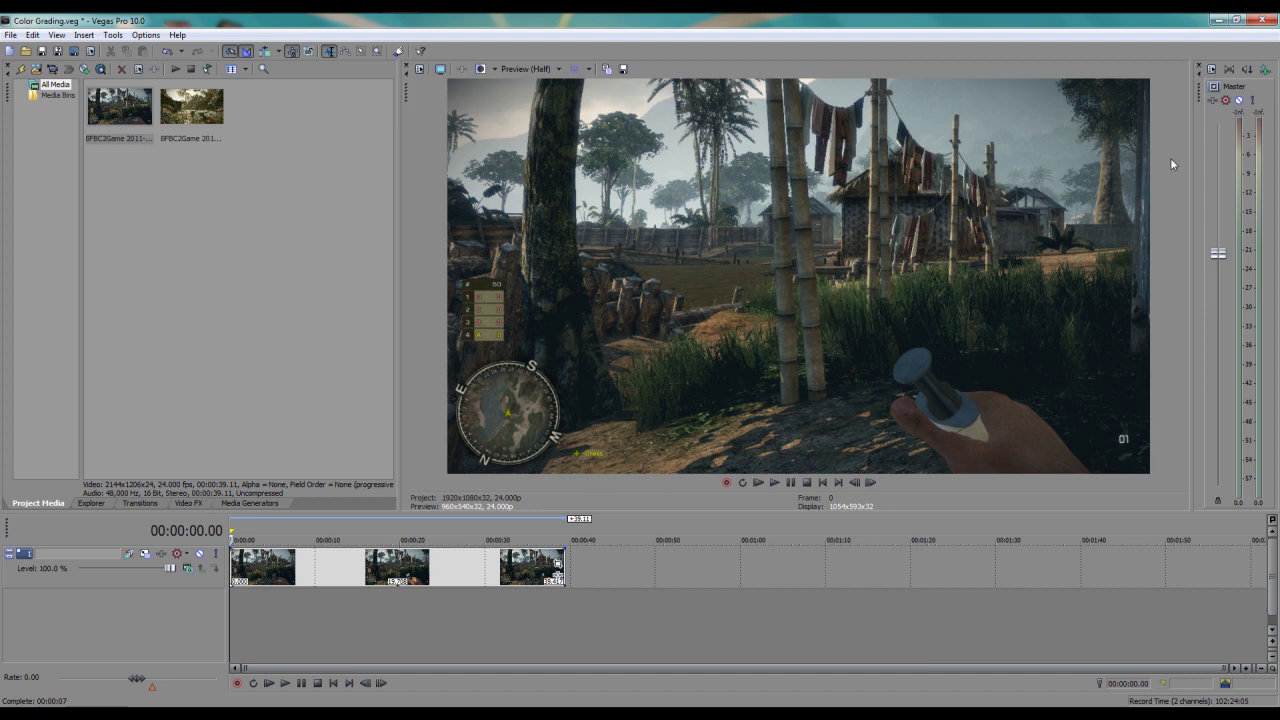
# - Open the clip's Event Pan/Crop and set the crop height to 800
pyautogui.click(335, 580)
pyautogui.rightClick(335, 580)
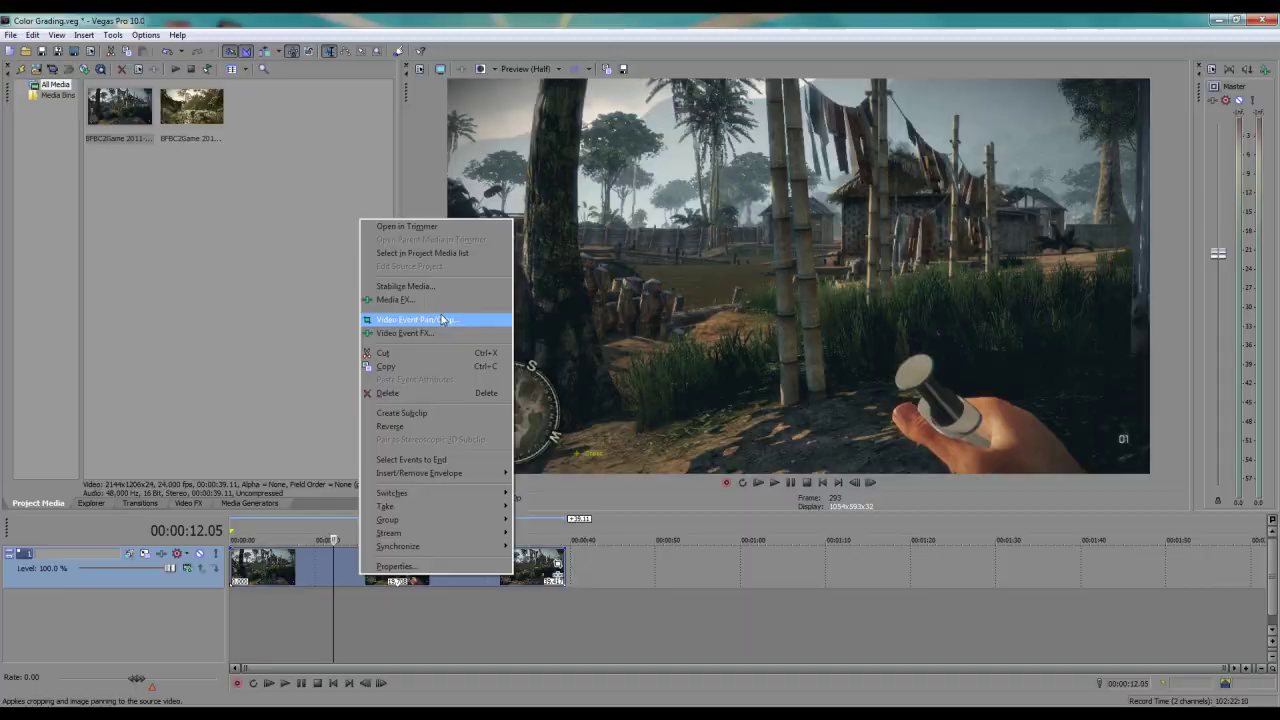
pyautogui.click(442, 319)
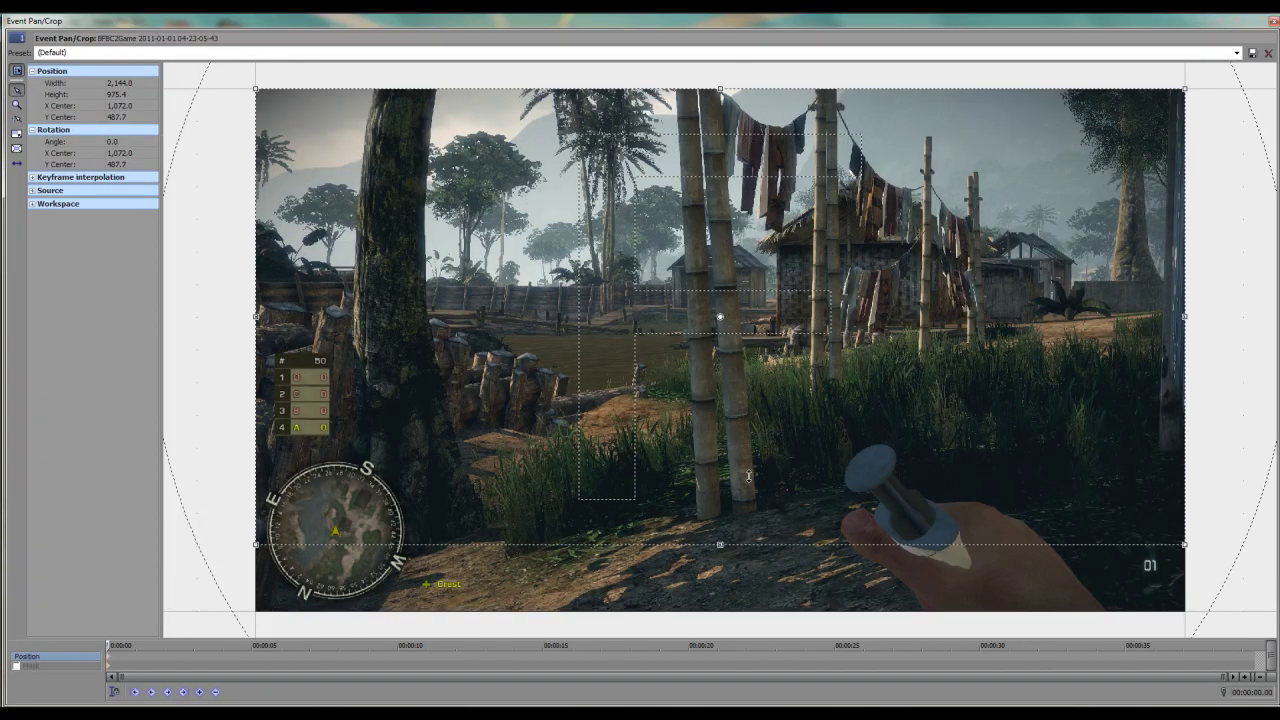
pyautogui.moveTo(748, 476); pyautogui.dragTo(755, 435)
pyautogui.click(132, 100)
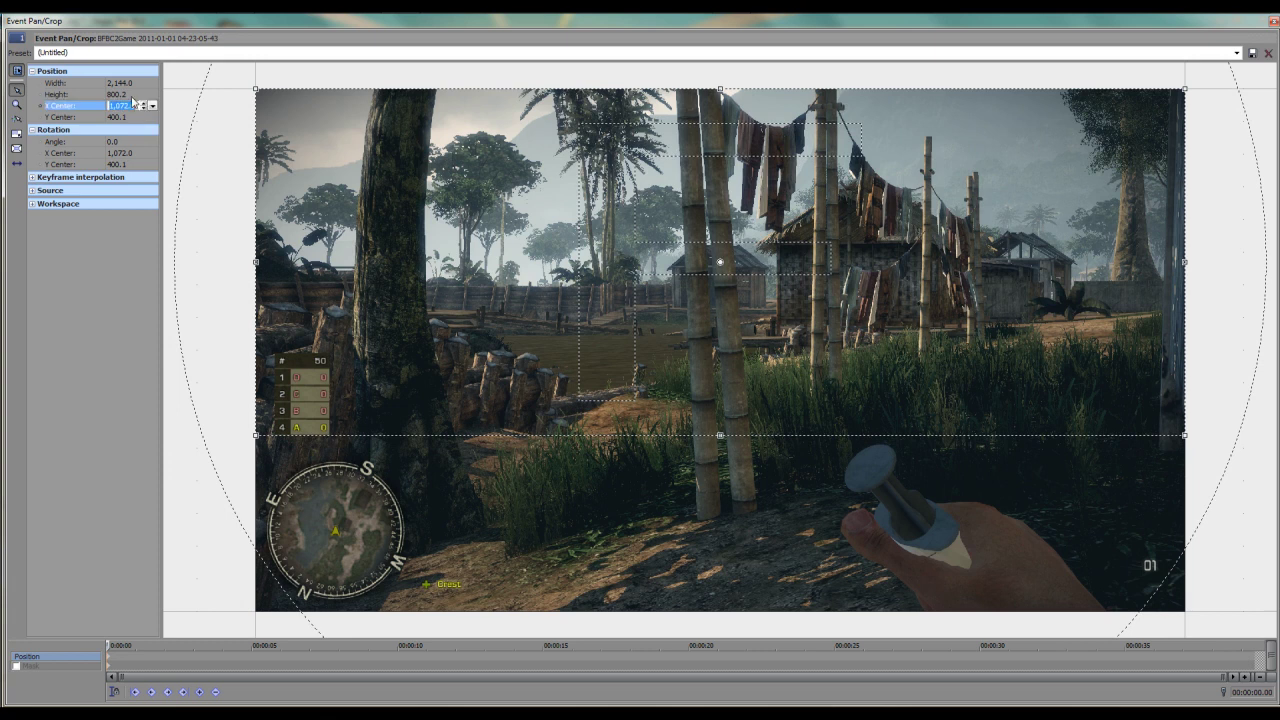
pyautogui.click(122, 94)
pyautogui.write('800')
pyautogui.press('Return')
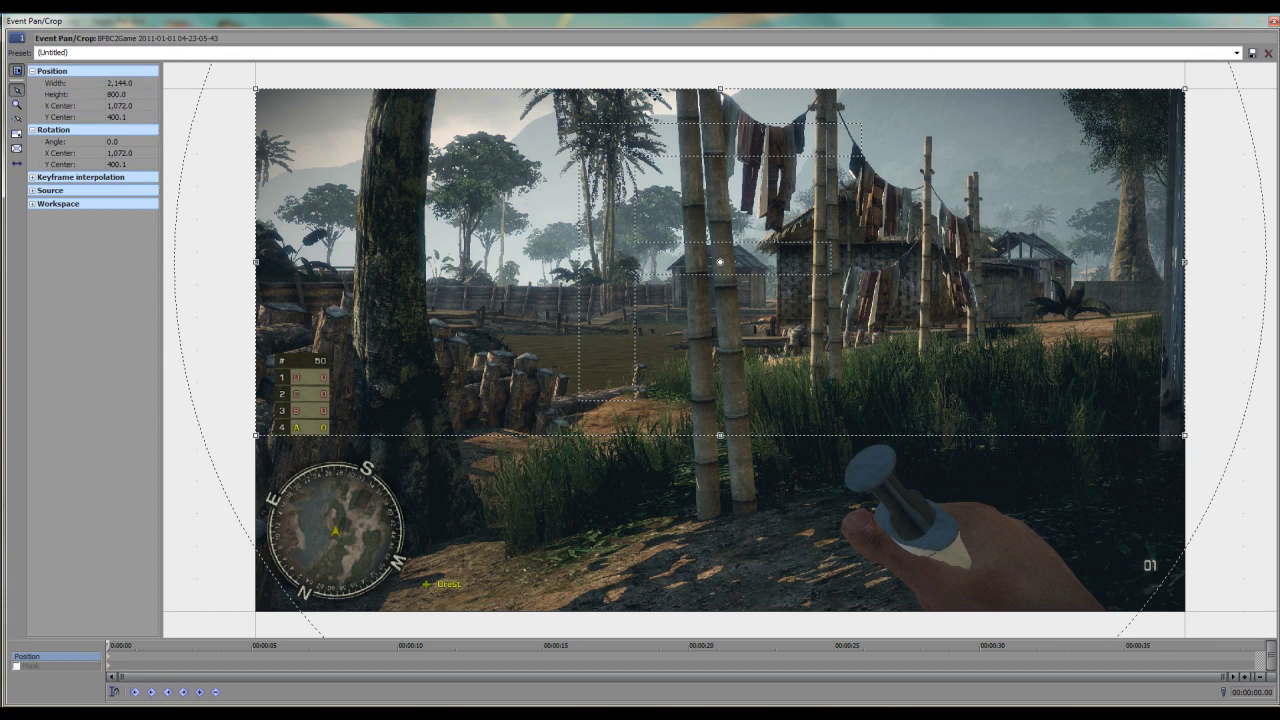
# - Set the crop width to 1920 and close the Pan/Crop window
pyautogui.moveTo(257, 261); pyautogui.dragTo(357, 262)
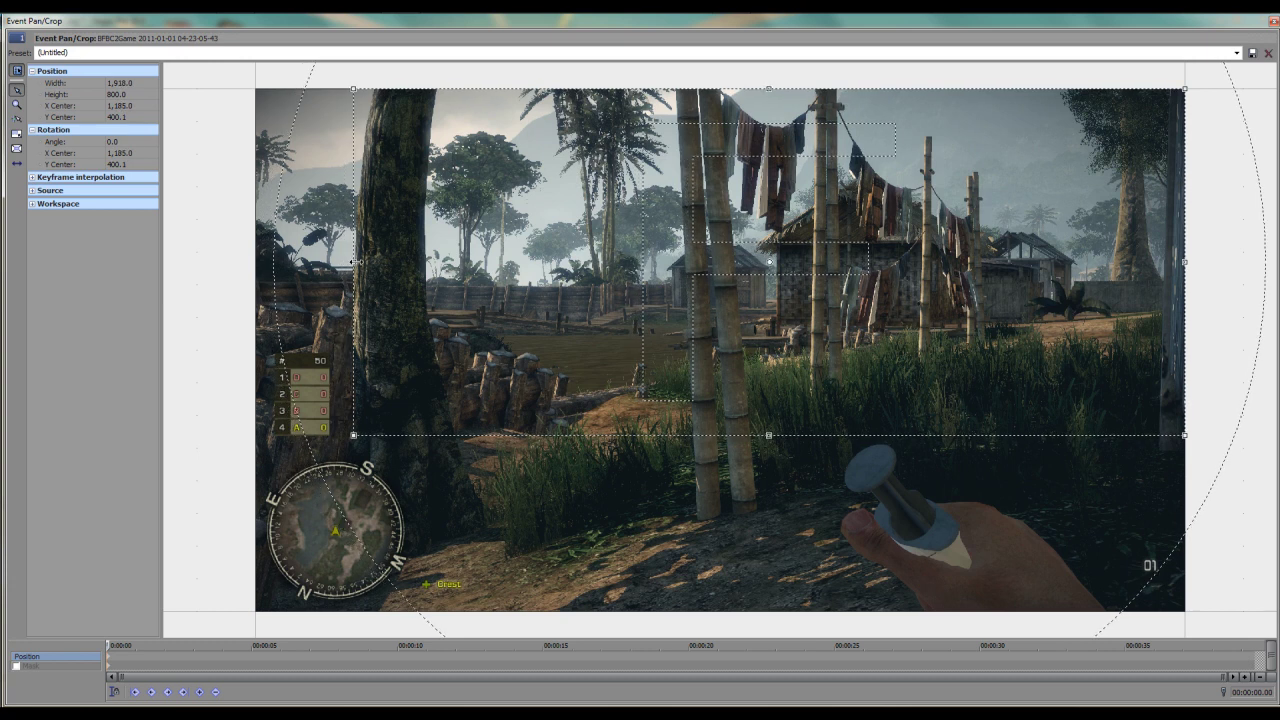
pyautogui.click(132, 84)
pyautogui.write('1920')
pyautogui.press('Return')
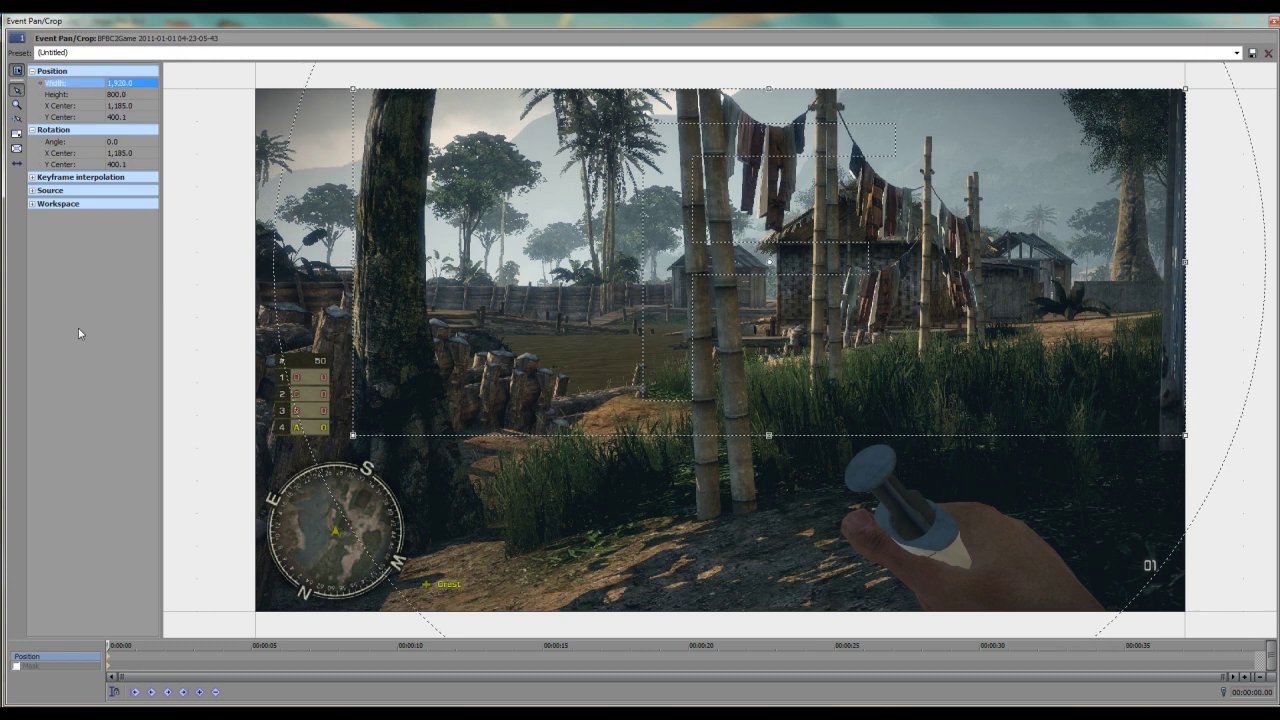
pyautogui.click(1270, 38)
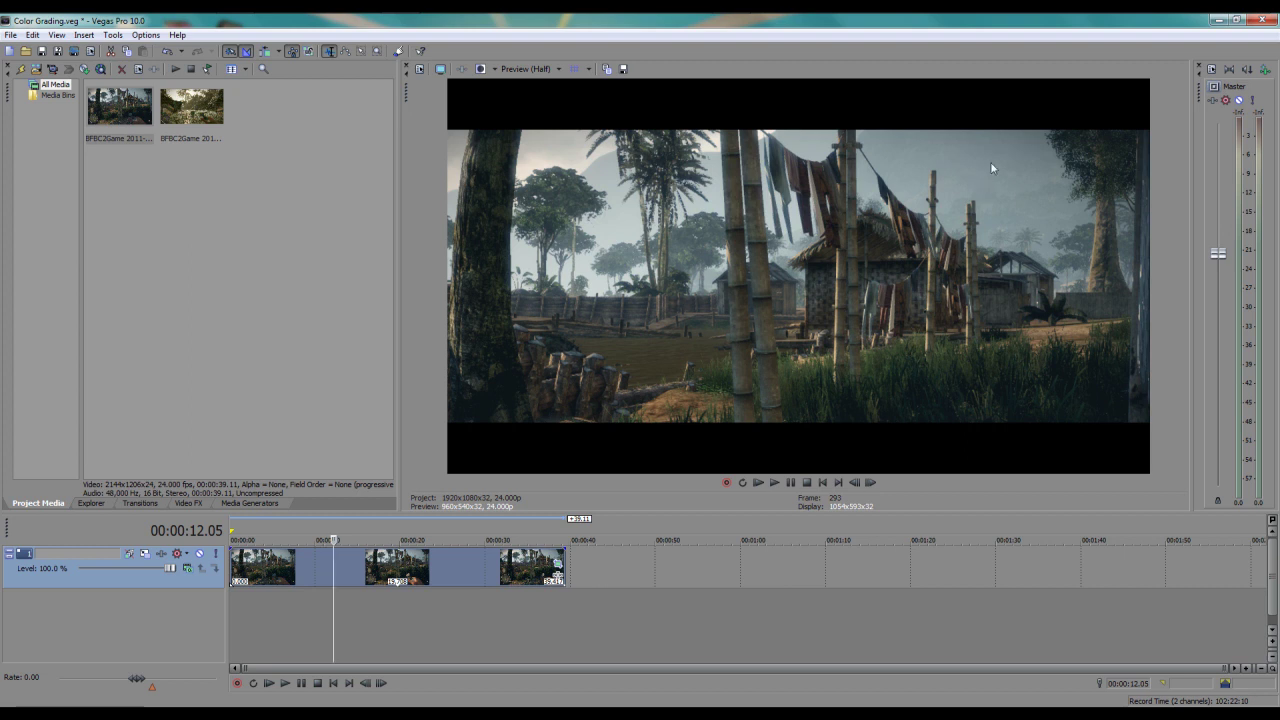
# - Add the Colors of War Default filter package to the video track's effects
pyautogui.click(144, 553)
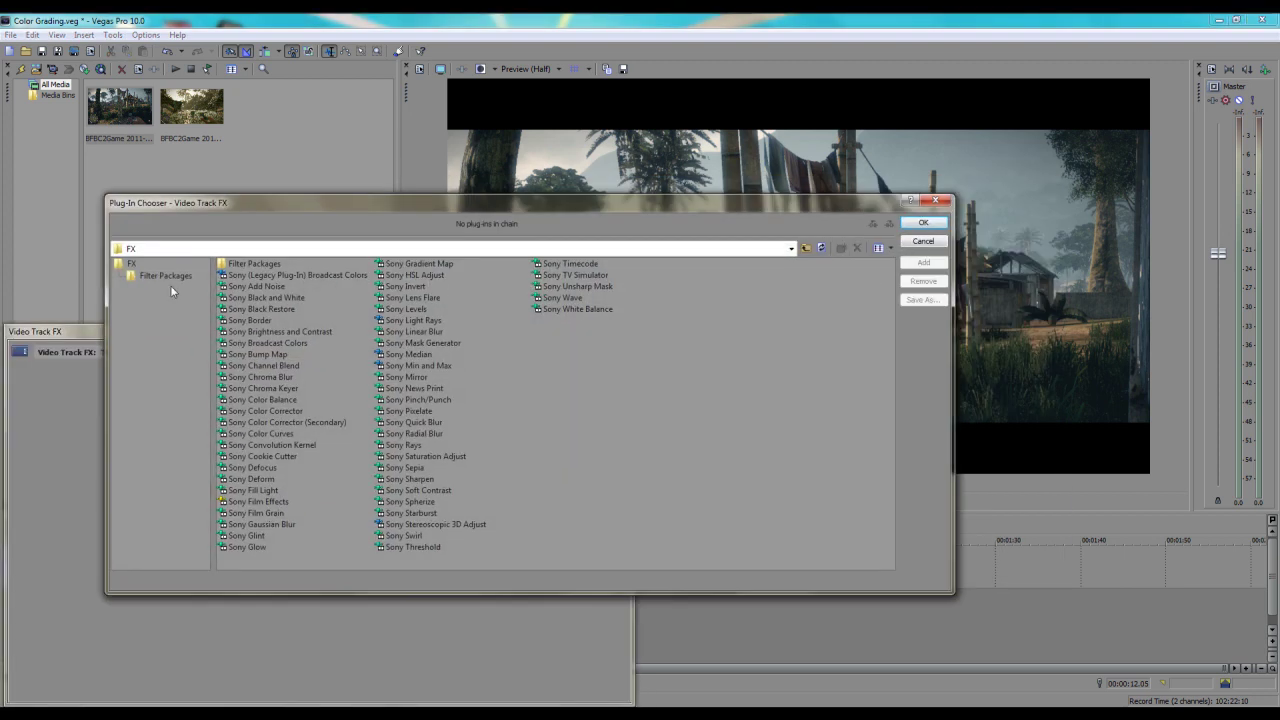
pyautogui.click(166, 276)
pyautogui.click(247, 275)
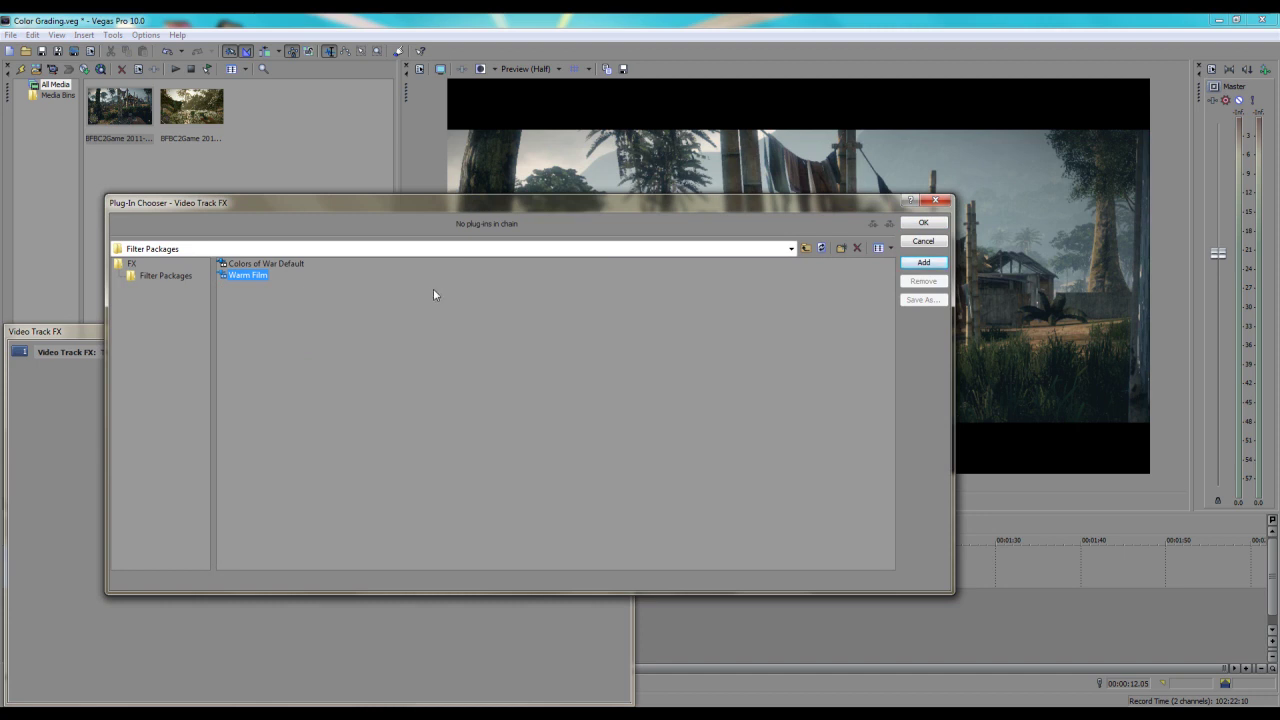
pyautogui.click(238, 264)
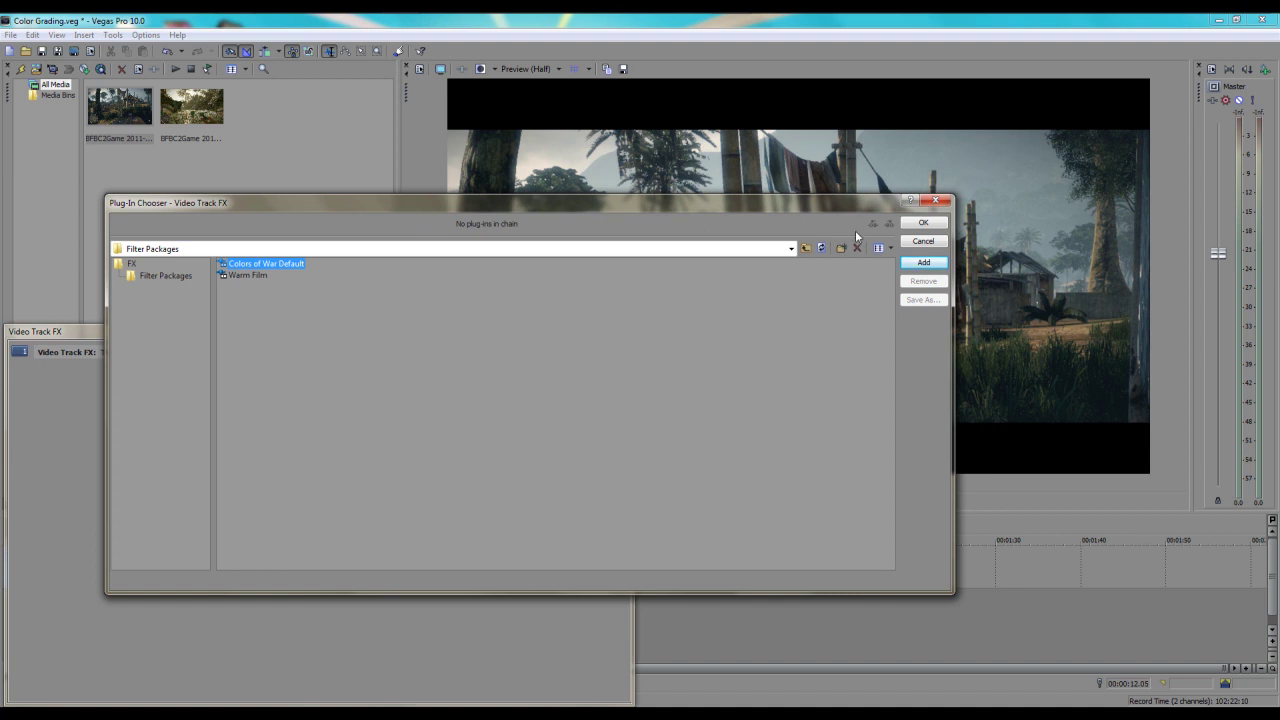
pyautogui.click(923, 262)
# - Confirm the package and remove HSL Adjust from the track's effect chain
pyautogui.click(923, 222)
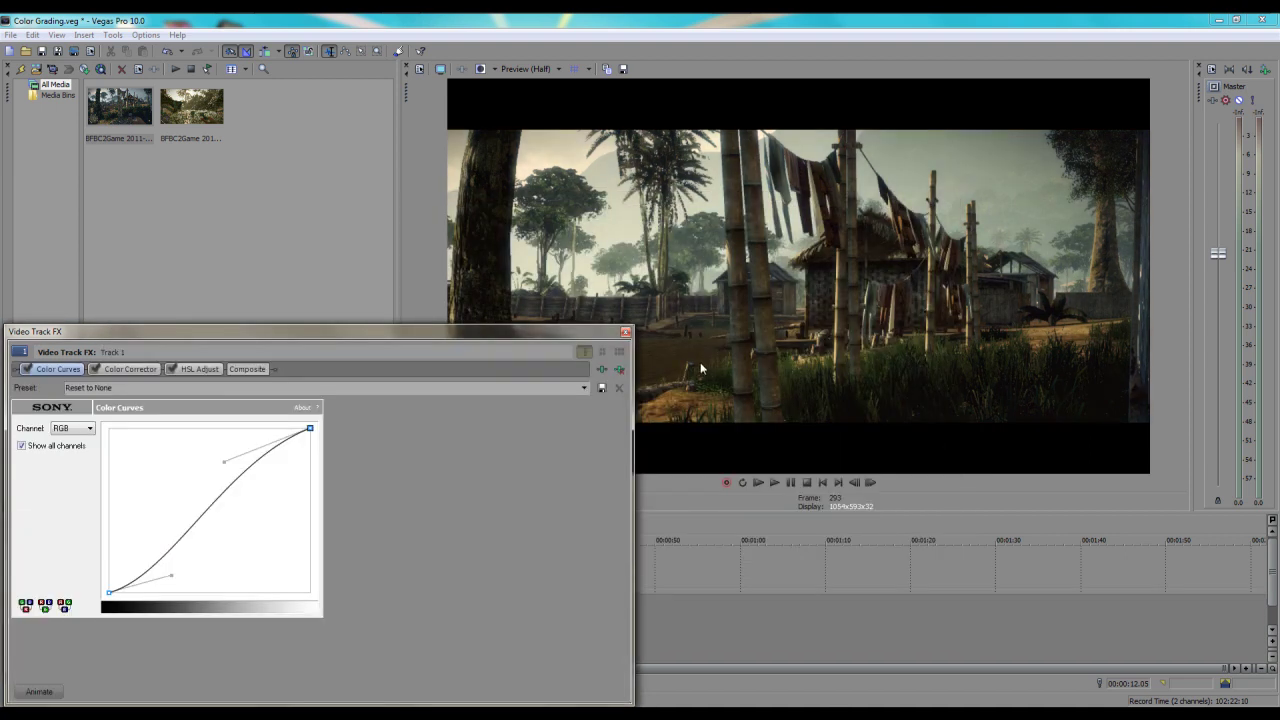
pyautogui.moveTo(572, 330); pyautogui.dragTo(589, 327)
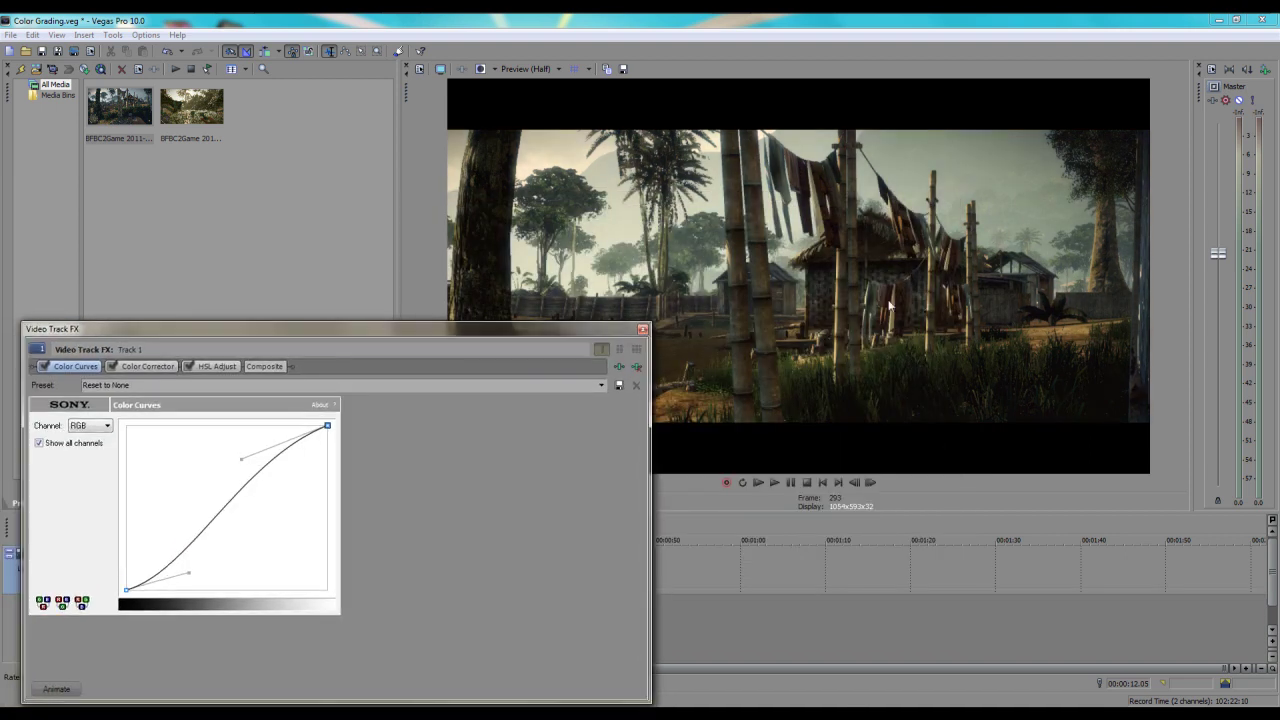
pyautogui.click(221, 368)
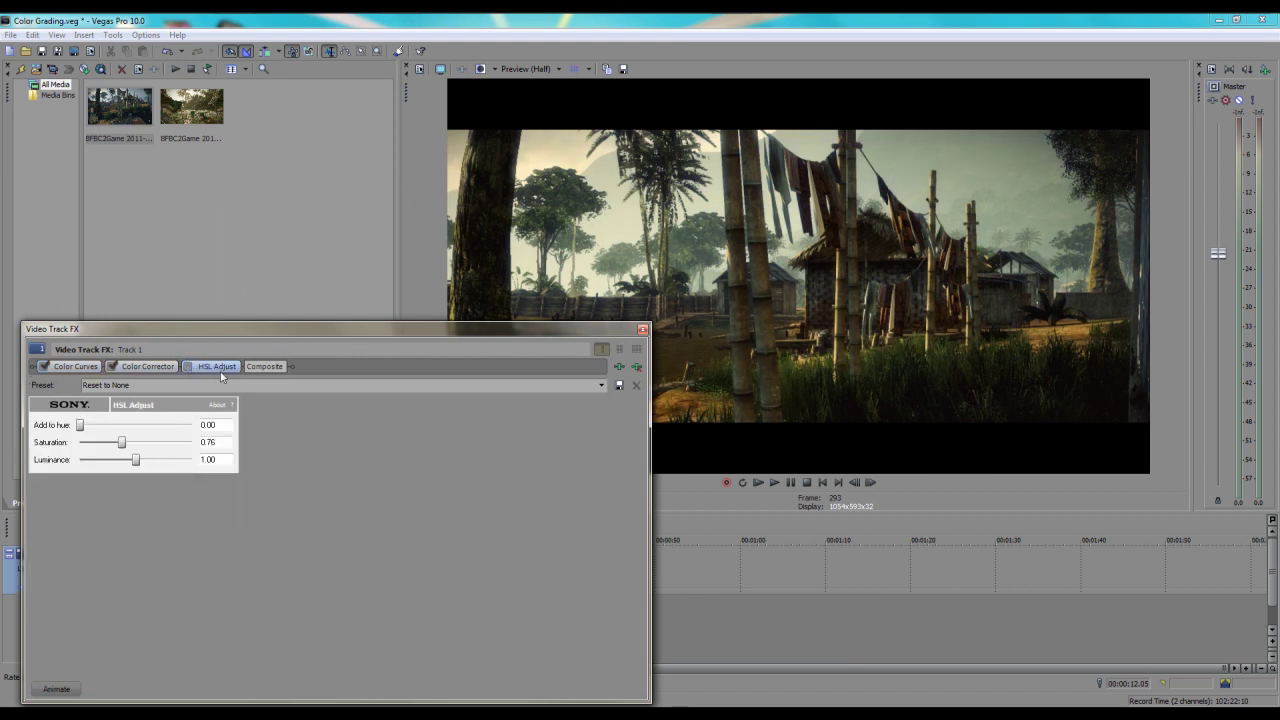
pyautogui.click(636, 366)
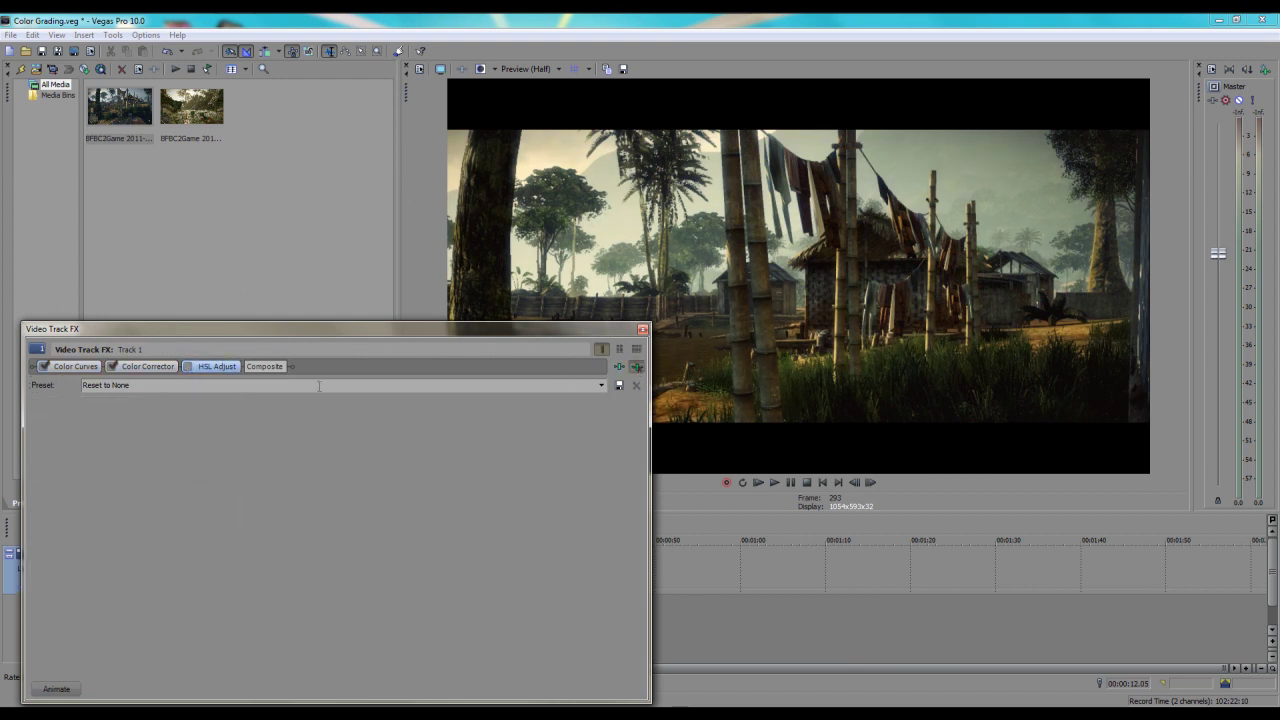
# - Shift the Color Corrector's Low and Mid wheels, midtones to angle 126.9, magnitude 0.310
pyautogui.moveTo(319, 328); pyautogui.dragTo(325, 315)
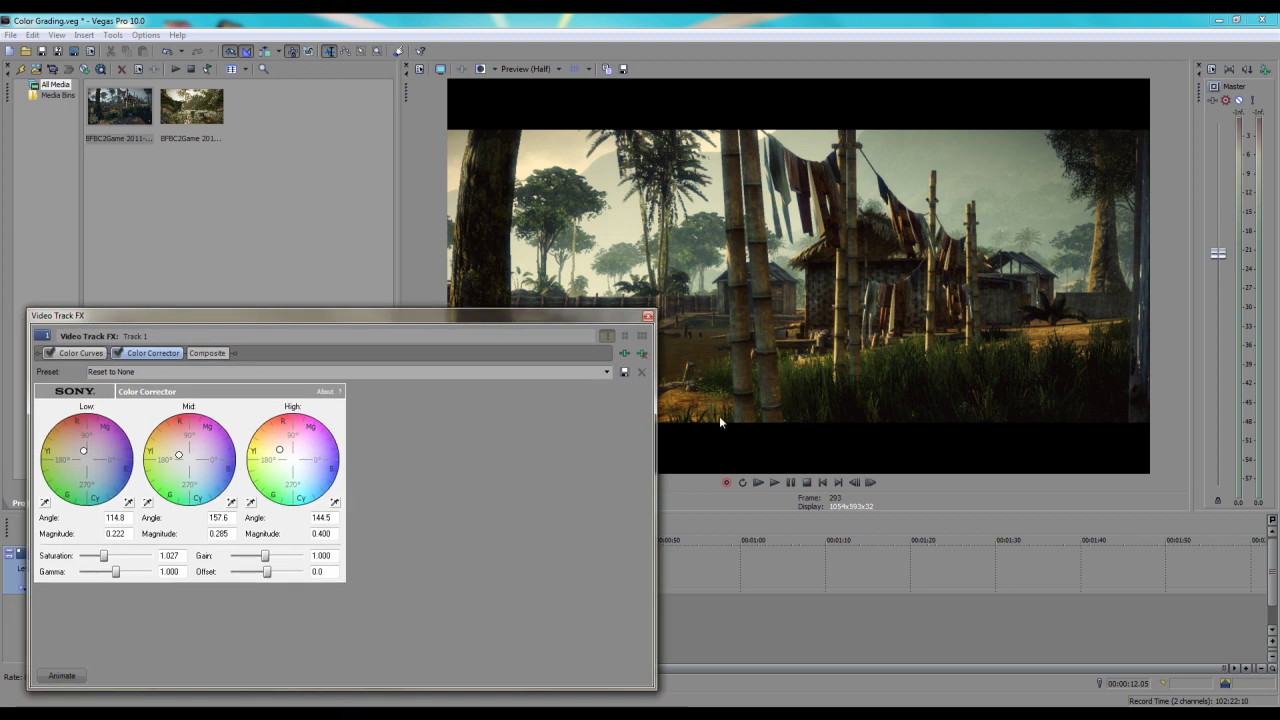
pyautogui.moveTo(83, 450); pyautogui.dragTo(82, 449)
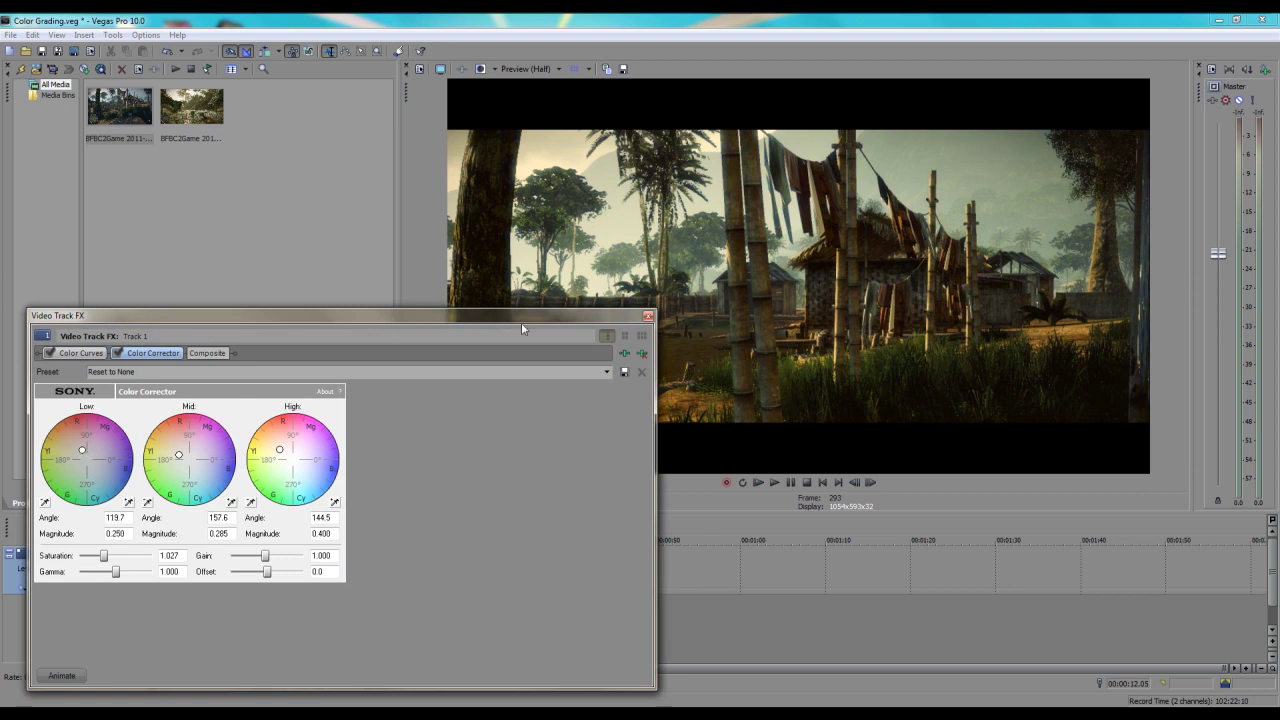
pyautogui.moveTo(521, 328); pyautogui.dragTo(505, 334)
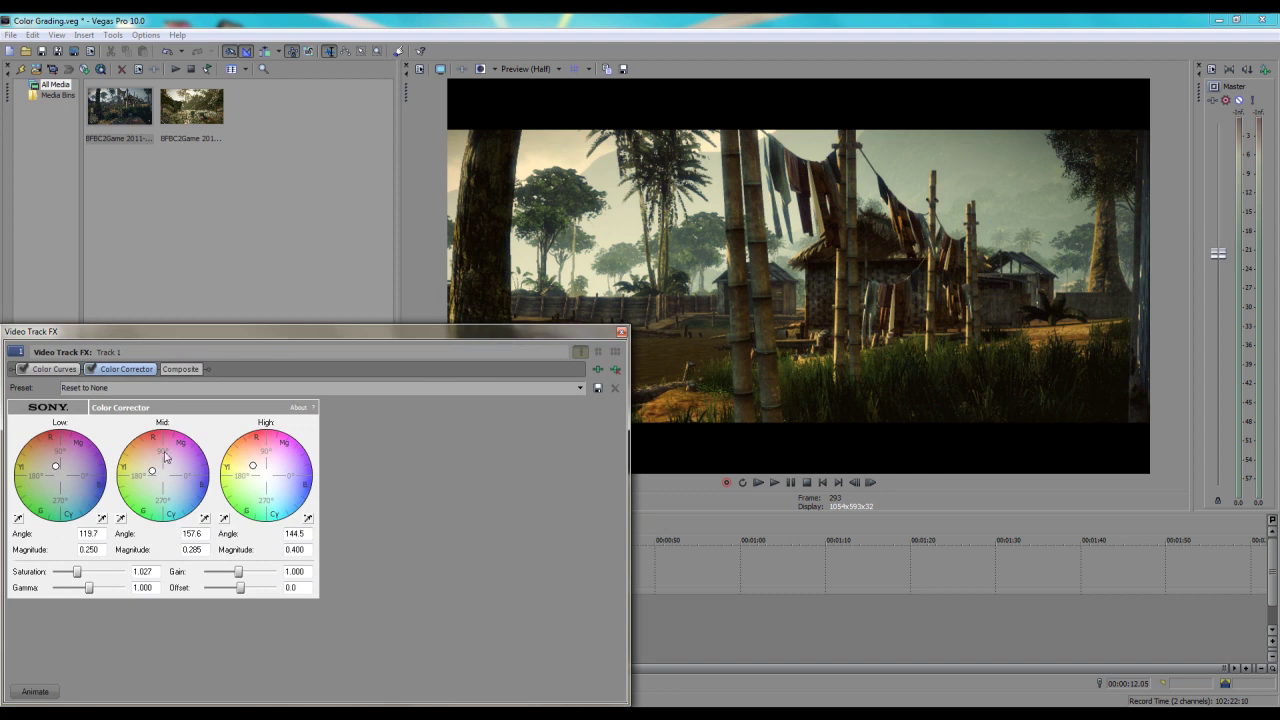
pyautogui.moveTo(153, 471); pyautogui.dragTo(157, 471)
pyautogui.moveTo(629, 346); pyautogui.dragTo(439, 358)
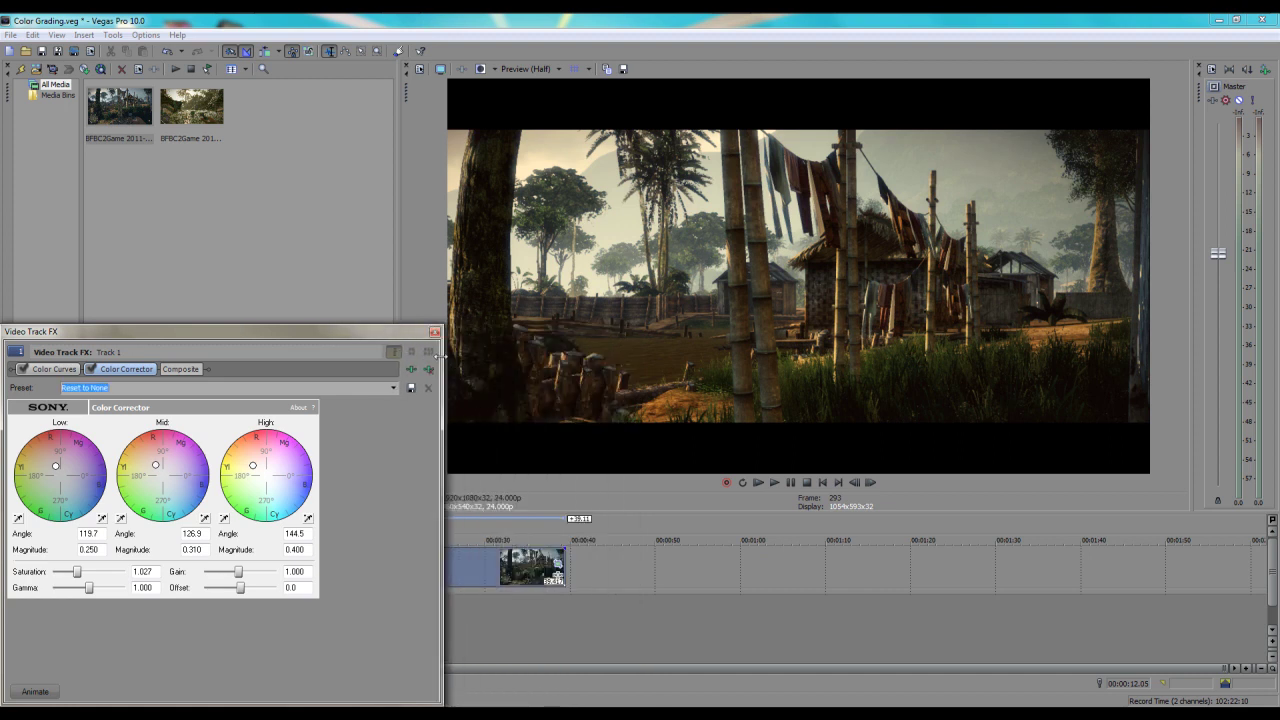
# - Compare the graded and ungraded preview by toggling the effects bypass
pyautogui.click(481, 69)
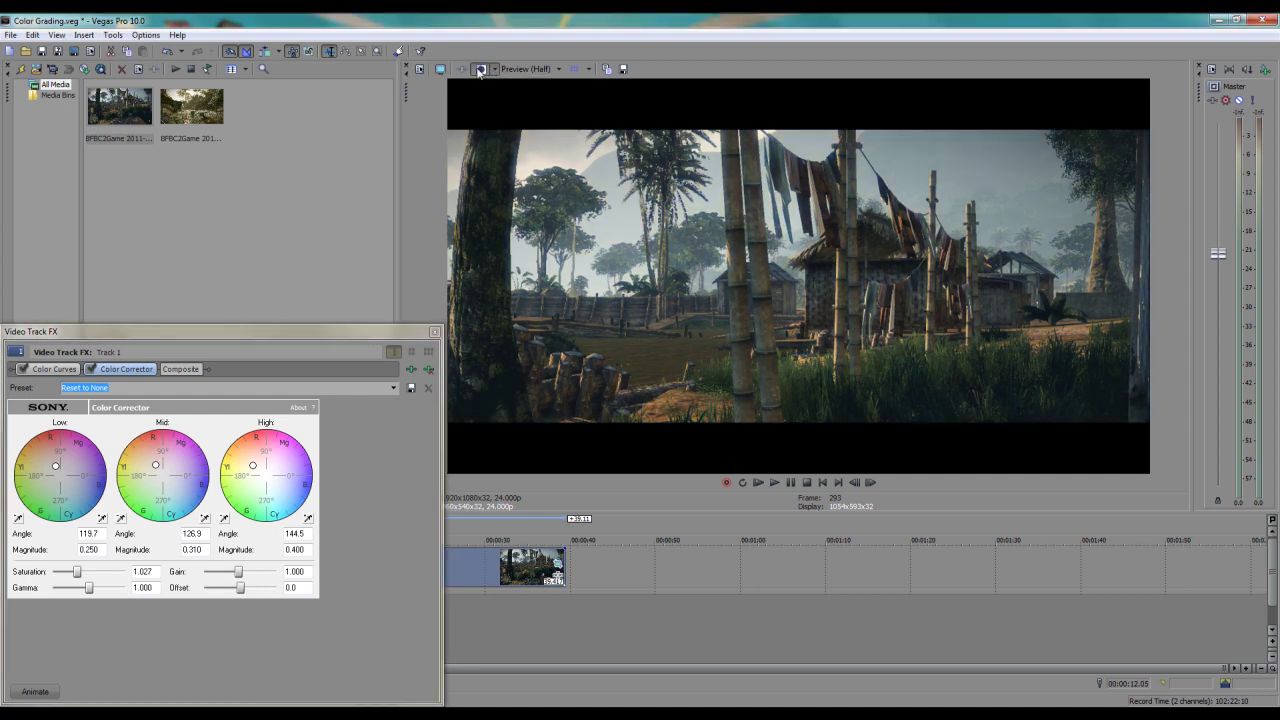
pyautogui.click(480, 69)
pyautogui.click(480, 69)
# - Bypass Color Corrector and drag the RGB curve's lower and upper tangents into an S-curve
pyautogui.click(54, 369)
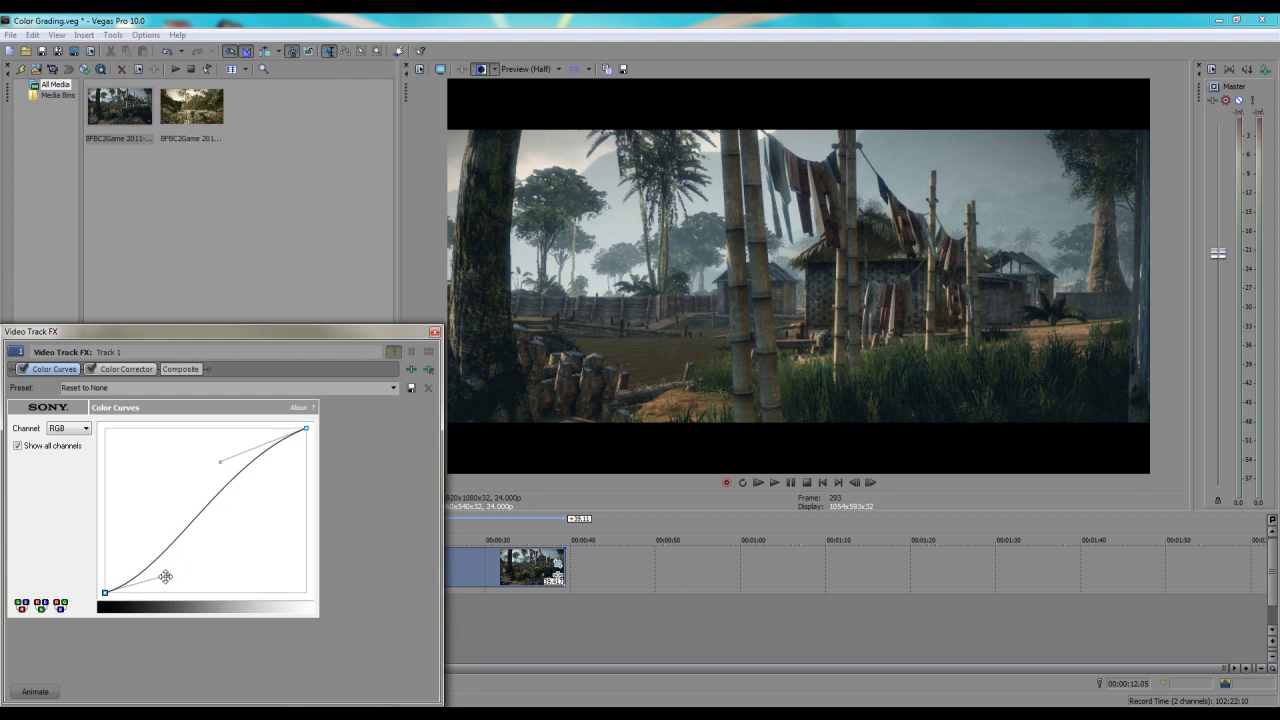
pyautogui.moveTo(165, 576); pyautogui.dragTo(170, 576)
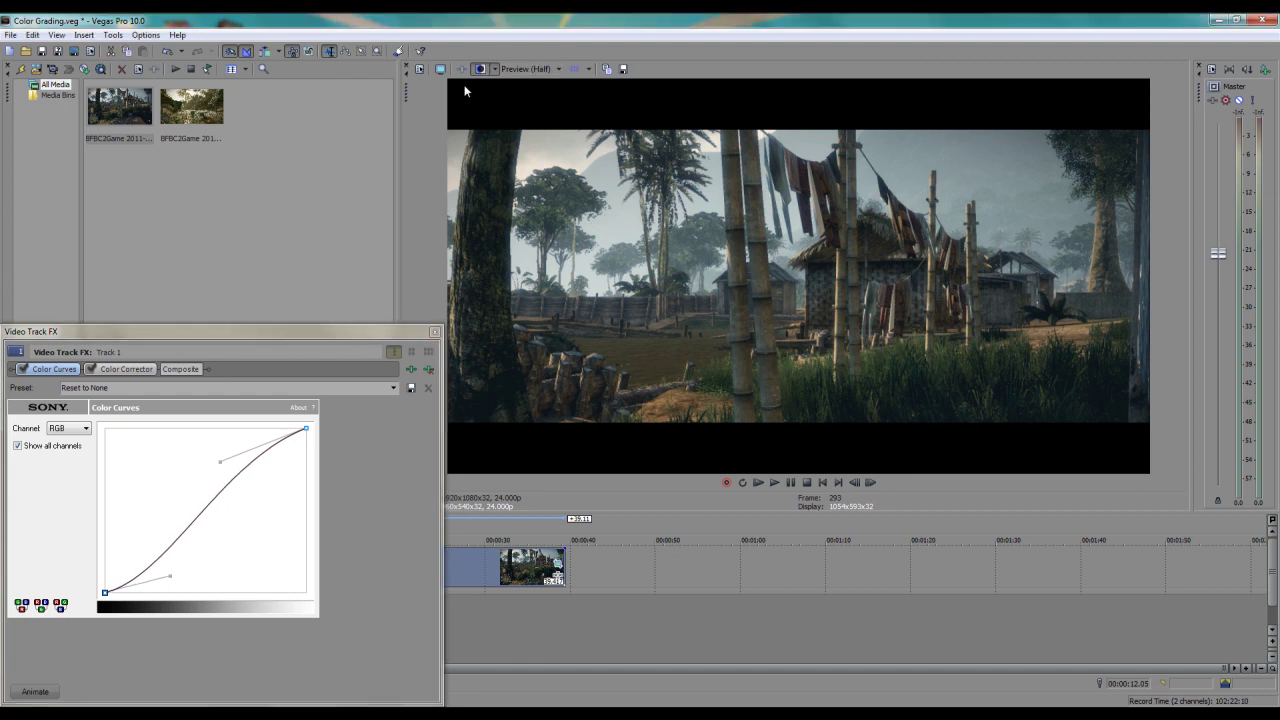
pyautogui.click(91, 369)
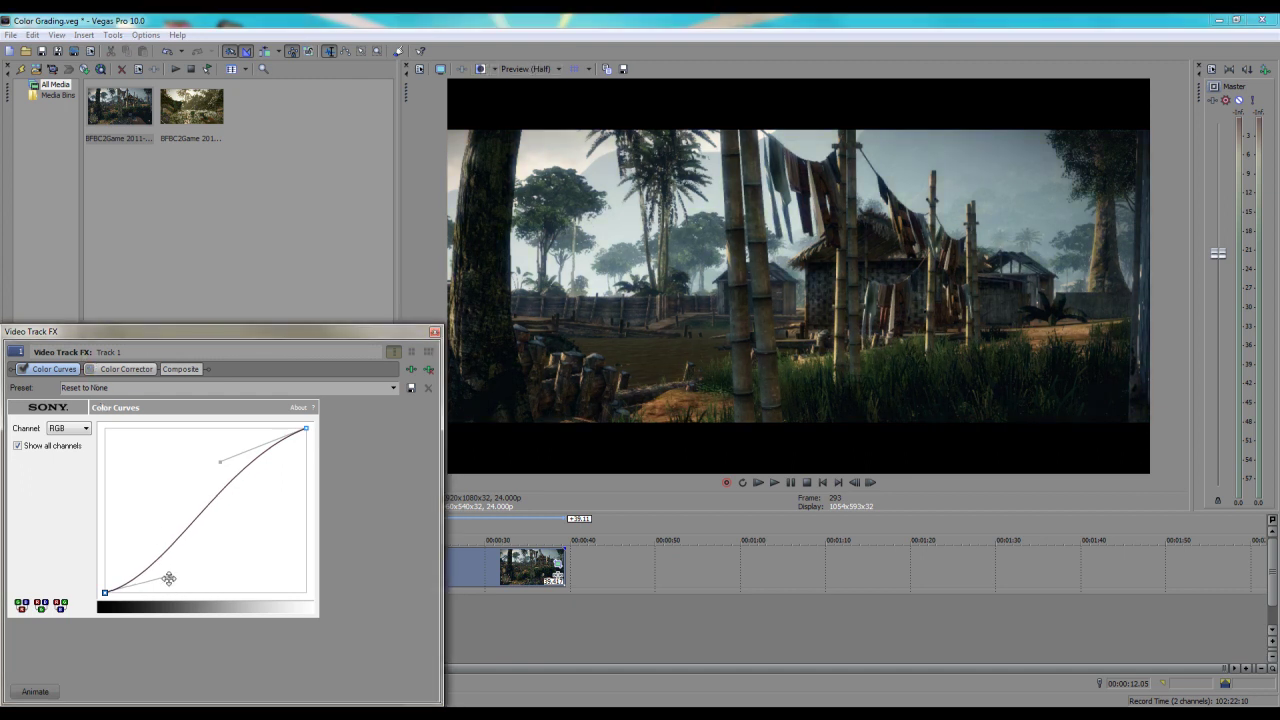
pyautogui.moveTo(171, 579); pyautogui.dragTo(174, 581)
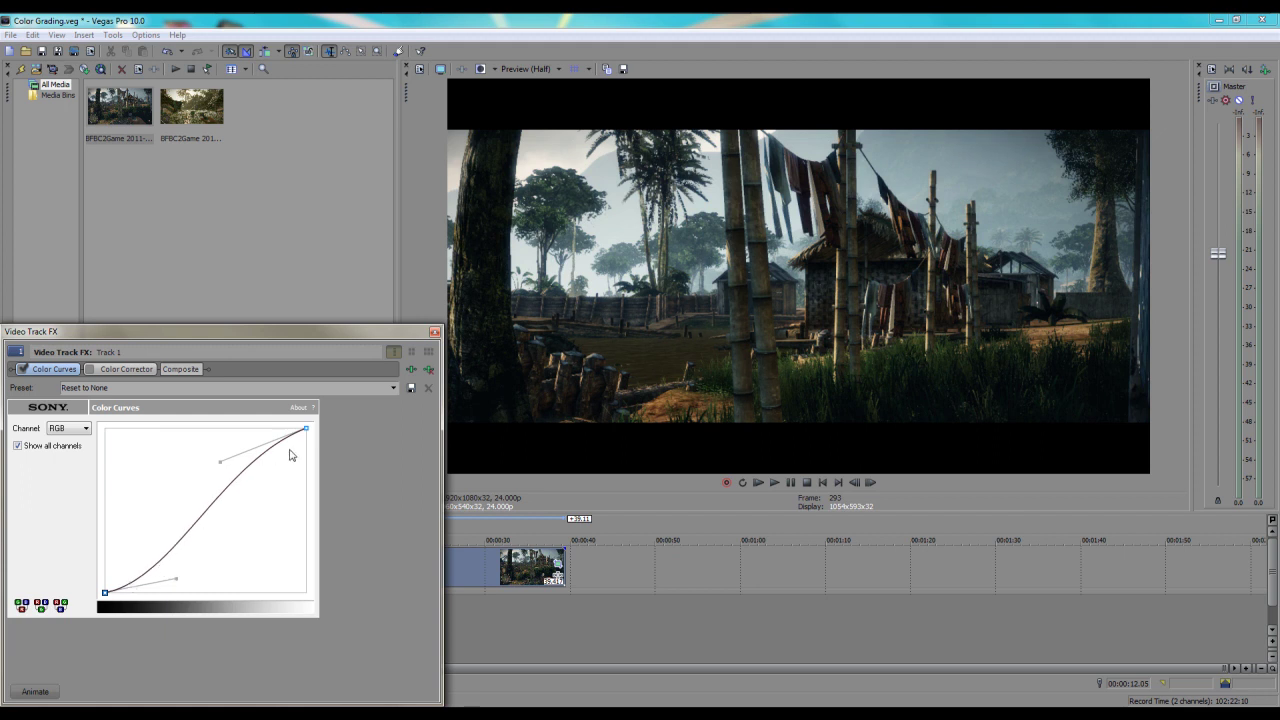
pyautogui.moveTo(214, 457); pyautogui.dragTo(217, 457)
pyautogui.click(176, 579)
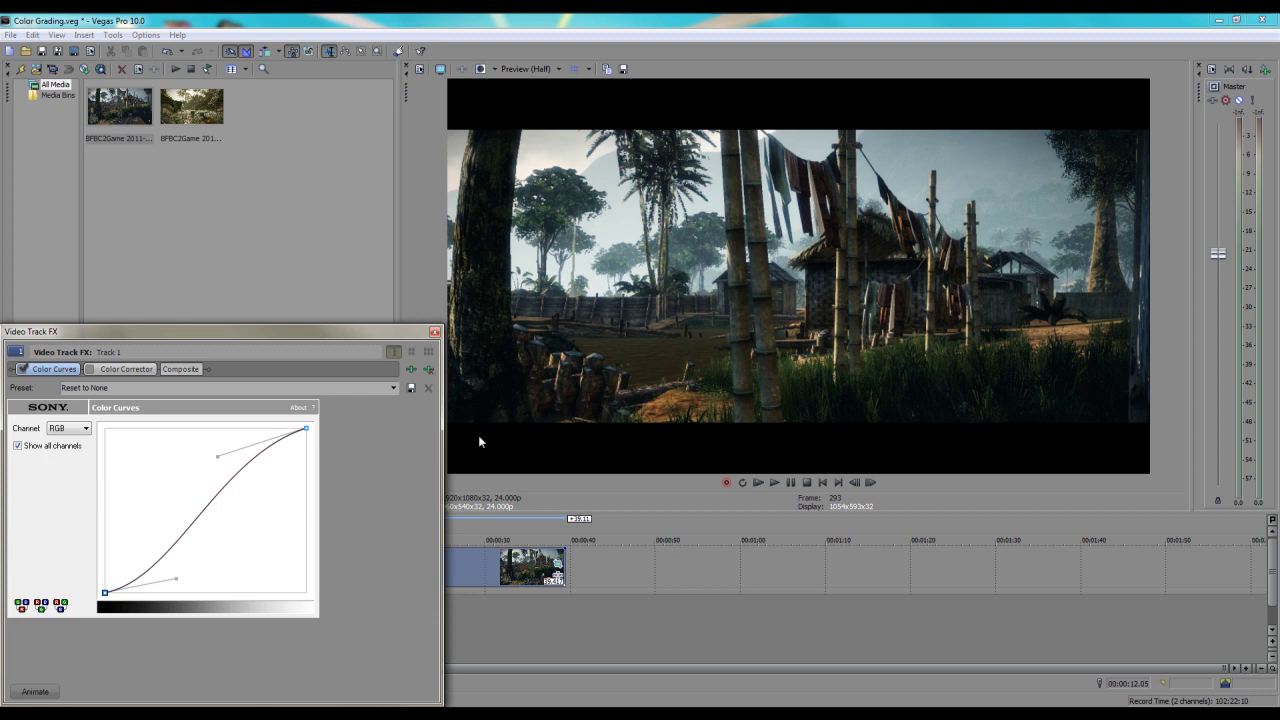
# - Re-enable Color Corrector so its warmer Low, Mid and High wheel settings apply
pyautogui.click(128, 369)
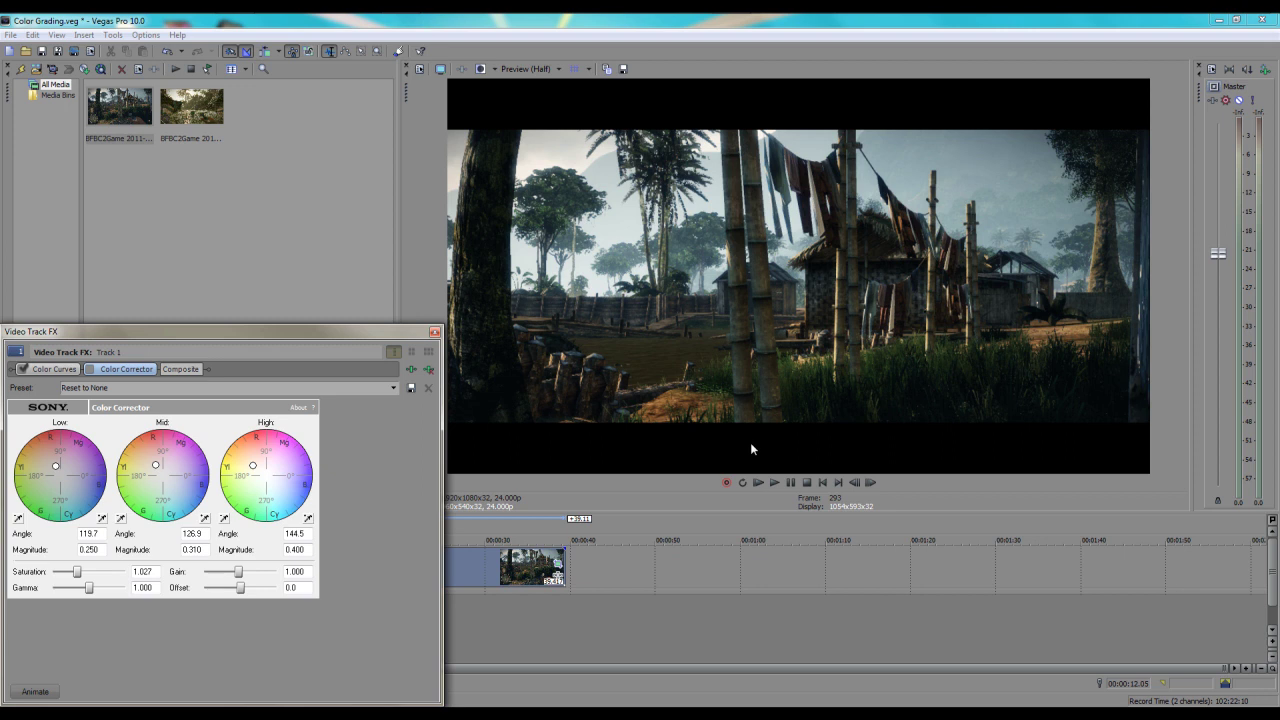
pyautogui.click(91, 369)
# - Disable Color Corrector, add Sony Color Curves, and place Color Corrector after it
pyautogui.click(91, 369)
pyautogui.click(411, 369)
pyautogui.click(251, 252)
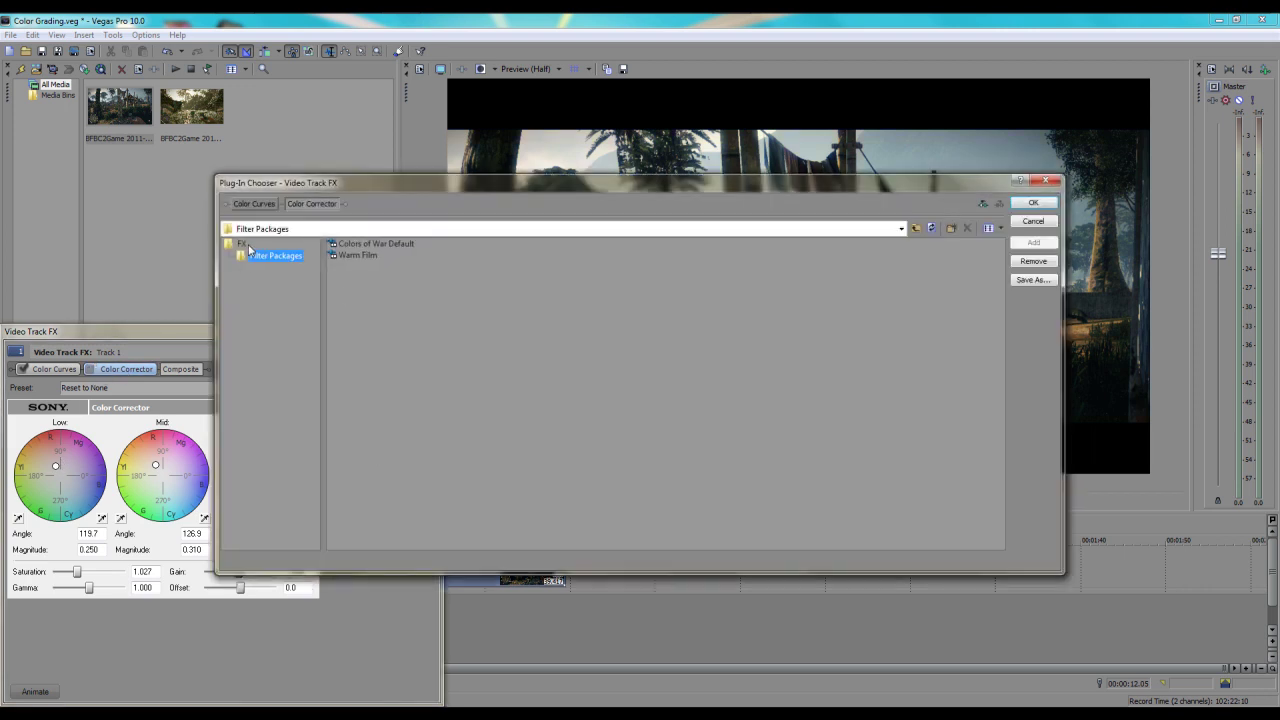
pyautogui.doubleClick(243, 244)
pyautogui.click(370, 413)
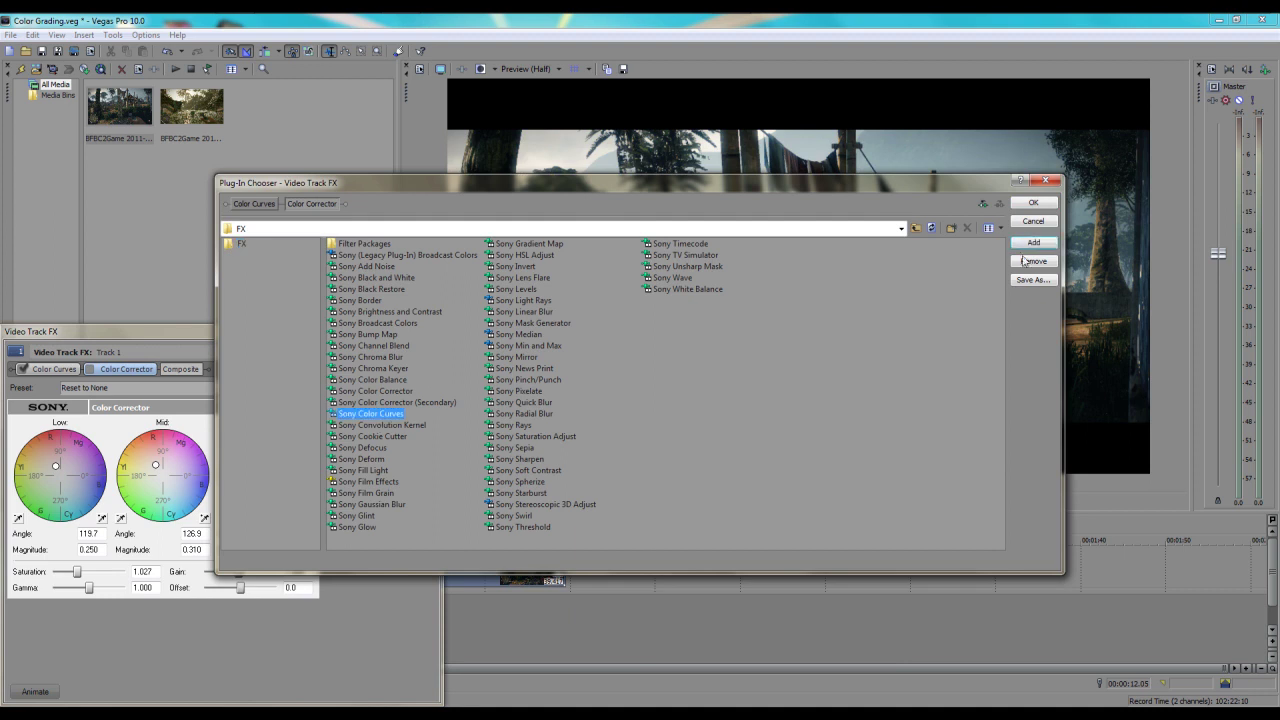
pyautogui.click(1033, 242)
pyautogui.click(1033, 202)
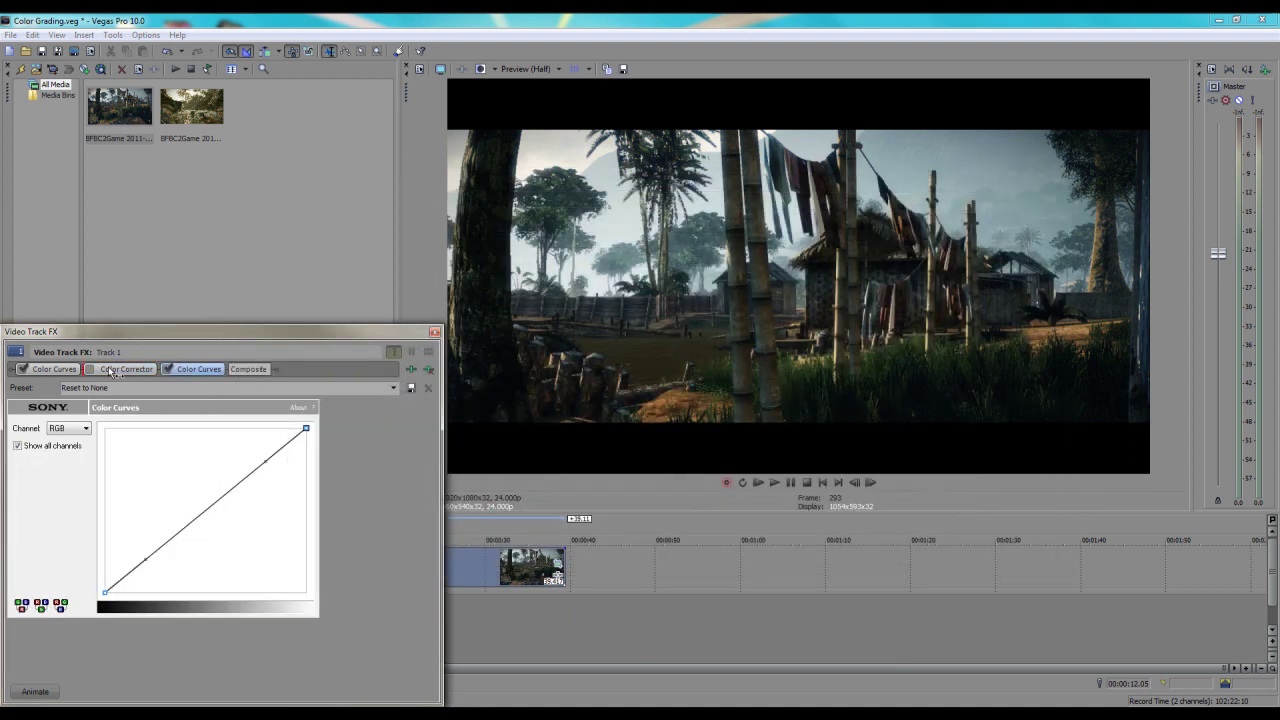
pyautogui.moveTo(110, 371); pyautogui.dragTo(195, 369)
pyautogui.moveTo(235, 323); pyautogui.dragTo(213, 267)
# - In the second Color Curves, lower the Red curve's shadows and lift its highlights
pyautogui.click(17, 292)
pyautogui.click(17, 292)
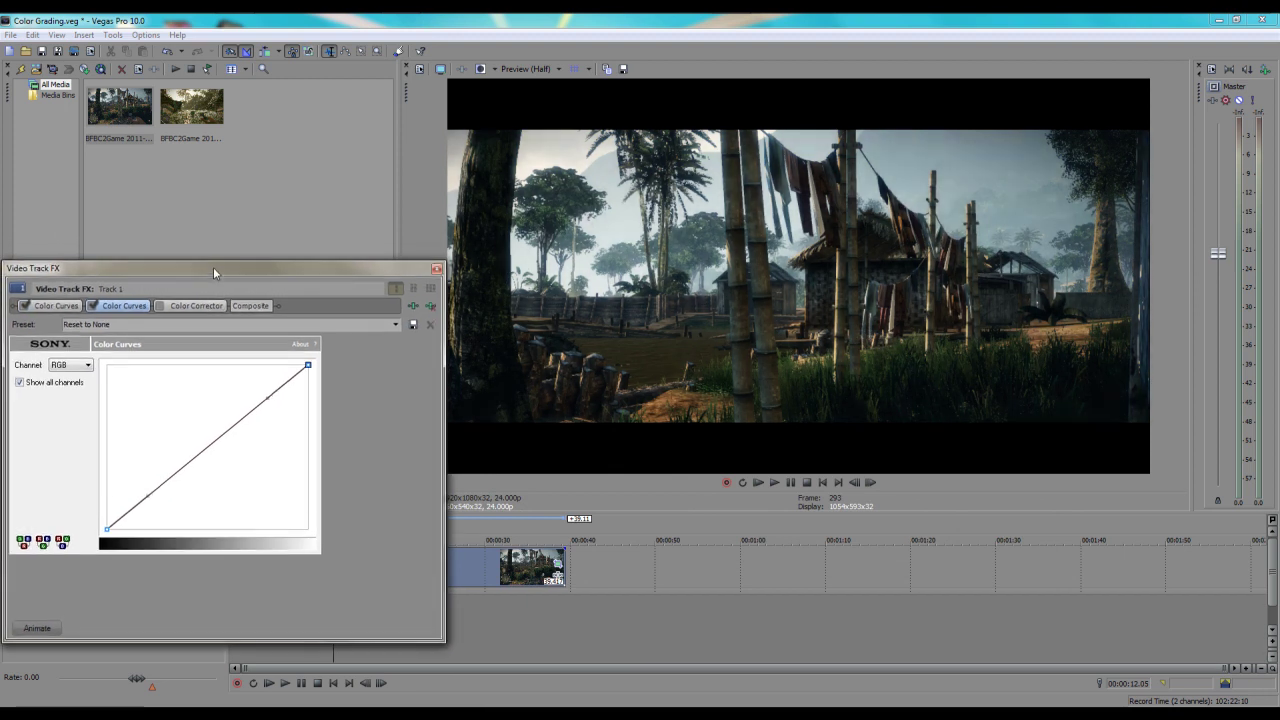
pyautogui.click(126, 305)
pyautogui.click(87, 365)
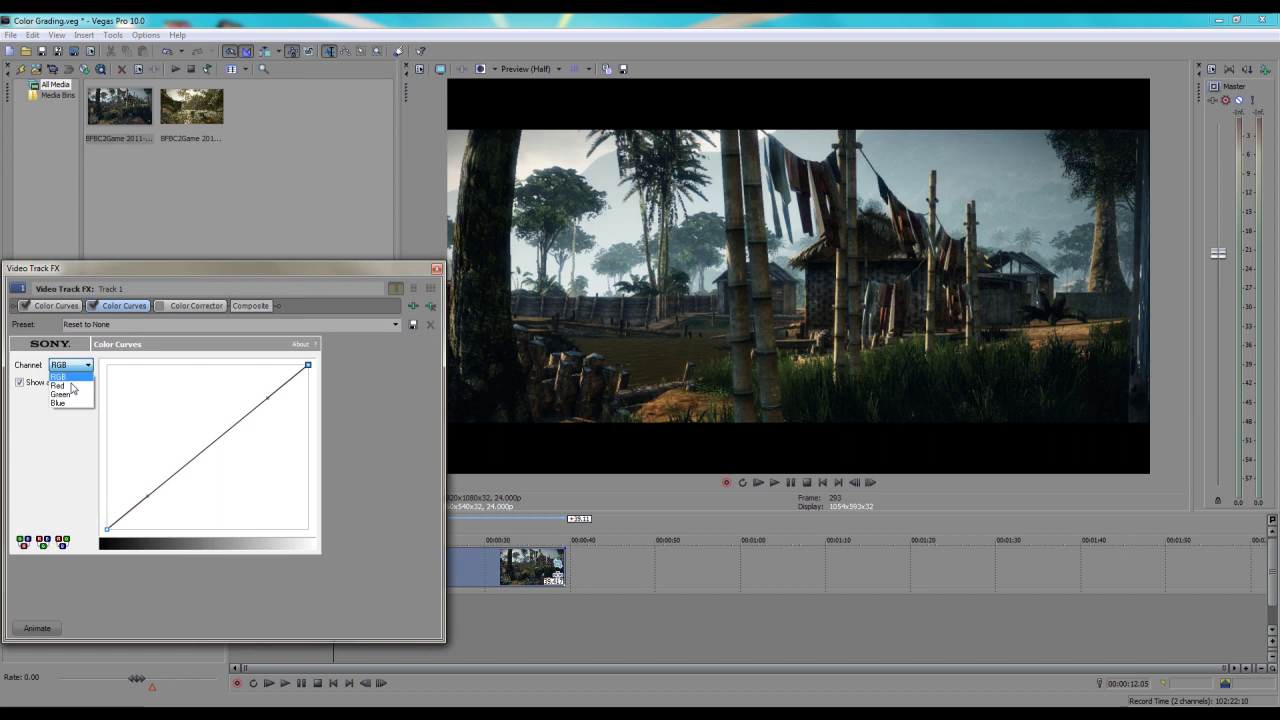
pyautogui.click(72, 386)
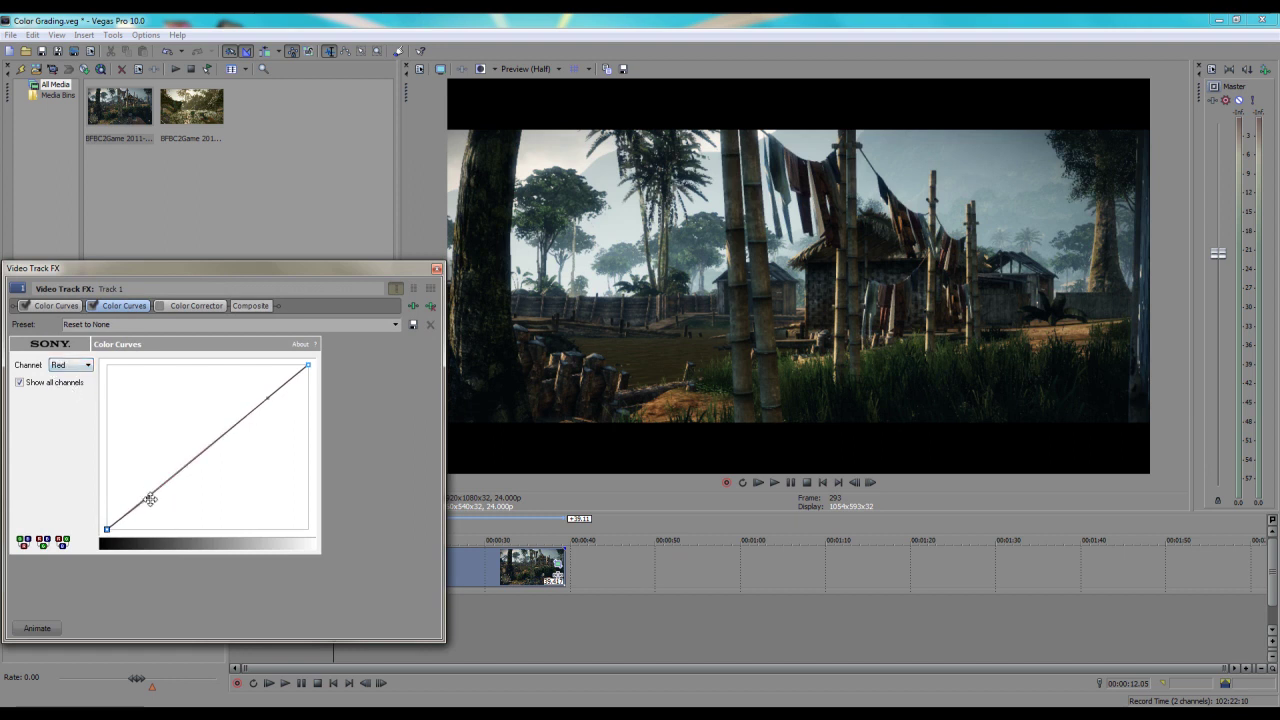
pyautogui.moveTo(150, 499); pyautogui.dragTo(152, 514)
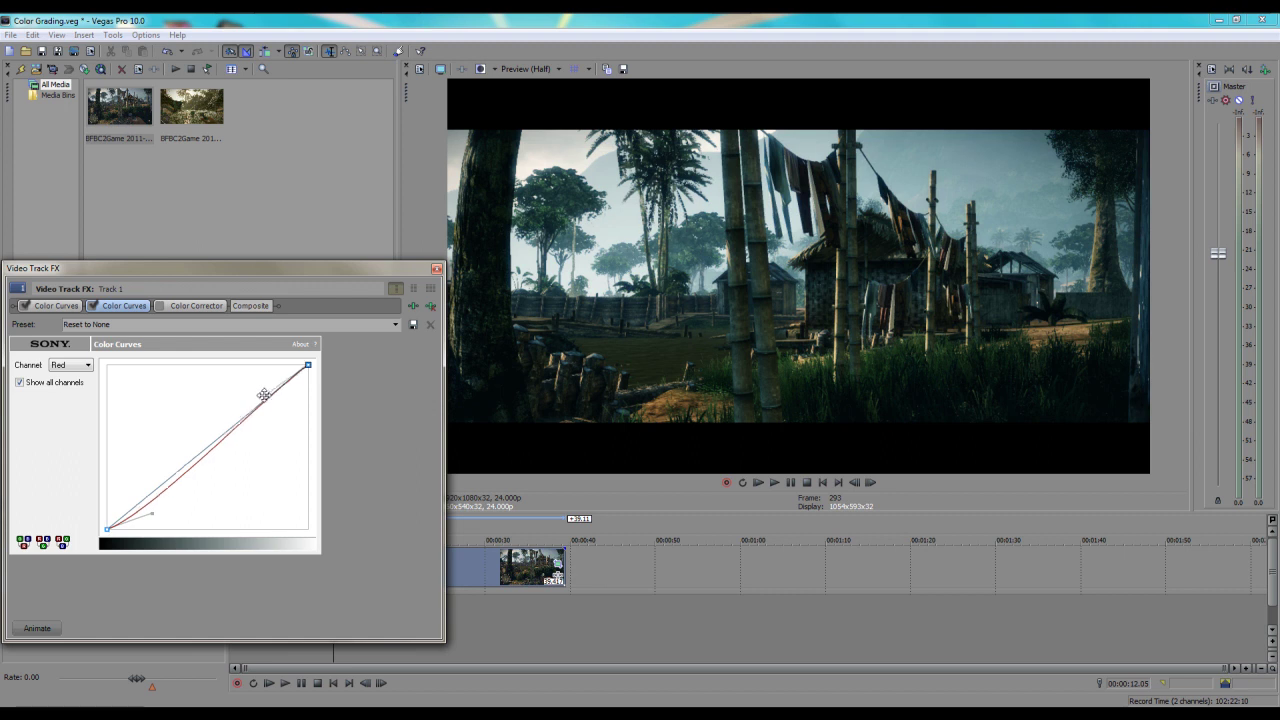
pyautogui.moveTo(263, 395); pyautogui.dragTo(257, 381)
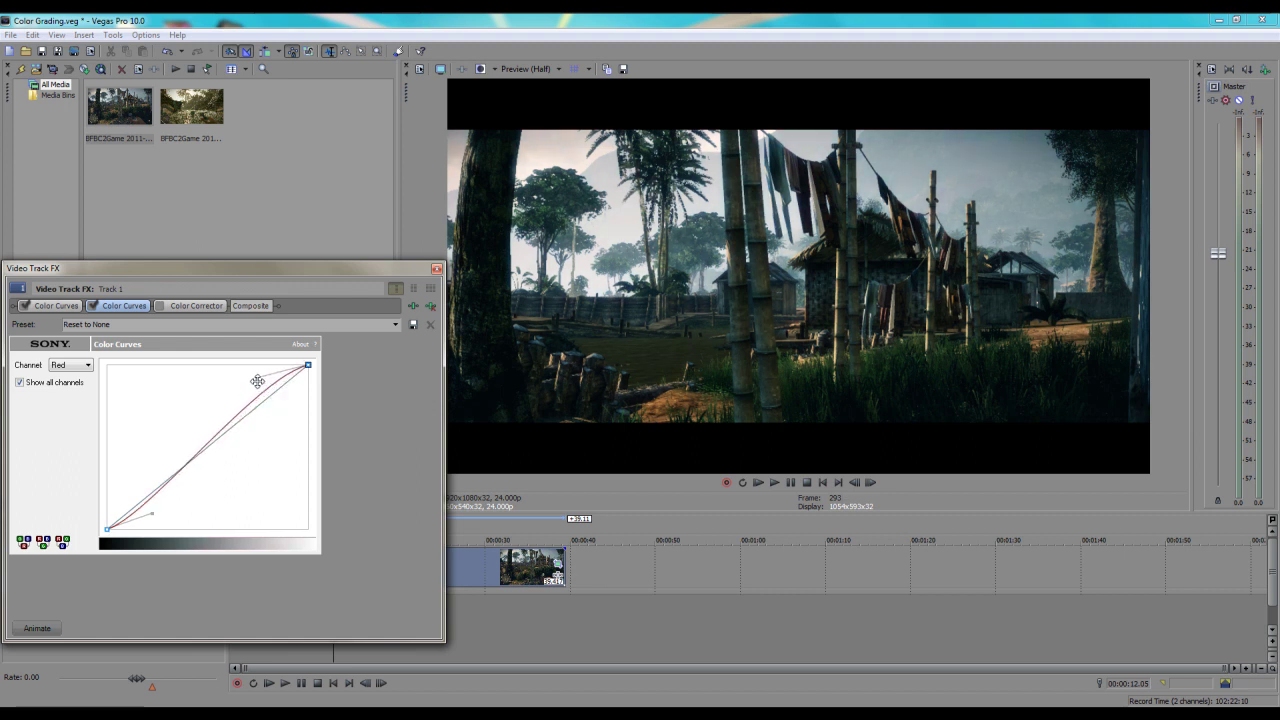
# - Lower the Green curve's shadows, raise its top, and bend the Blue curve near the highlights
pyautogui.click(84, 368)
pyautogui.click(58, 395)
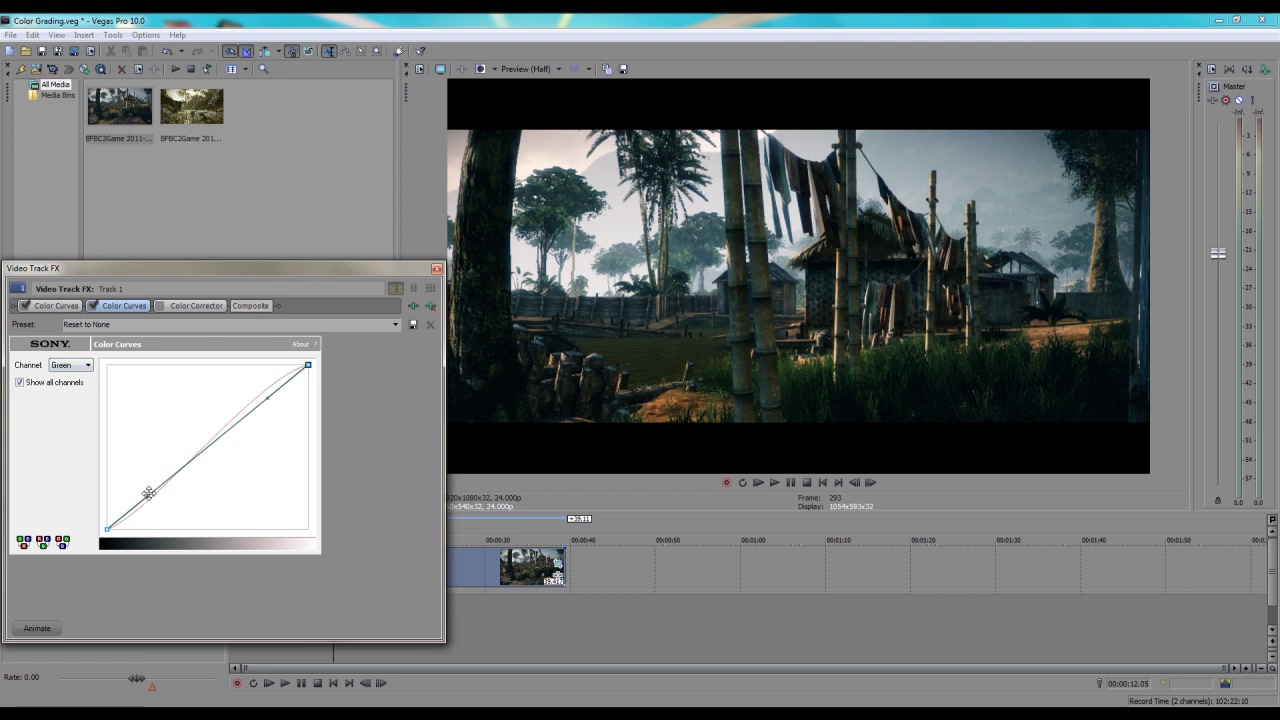
pyautogui.moveTo(148, 494); pyautogui.dragTo(148, 501)
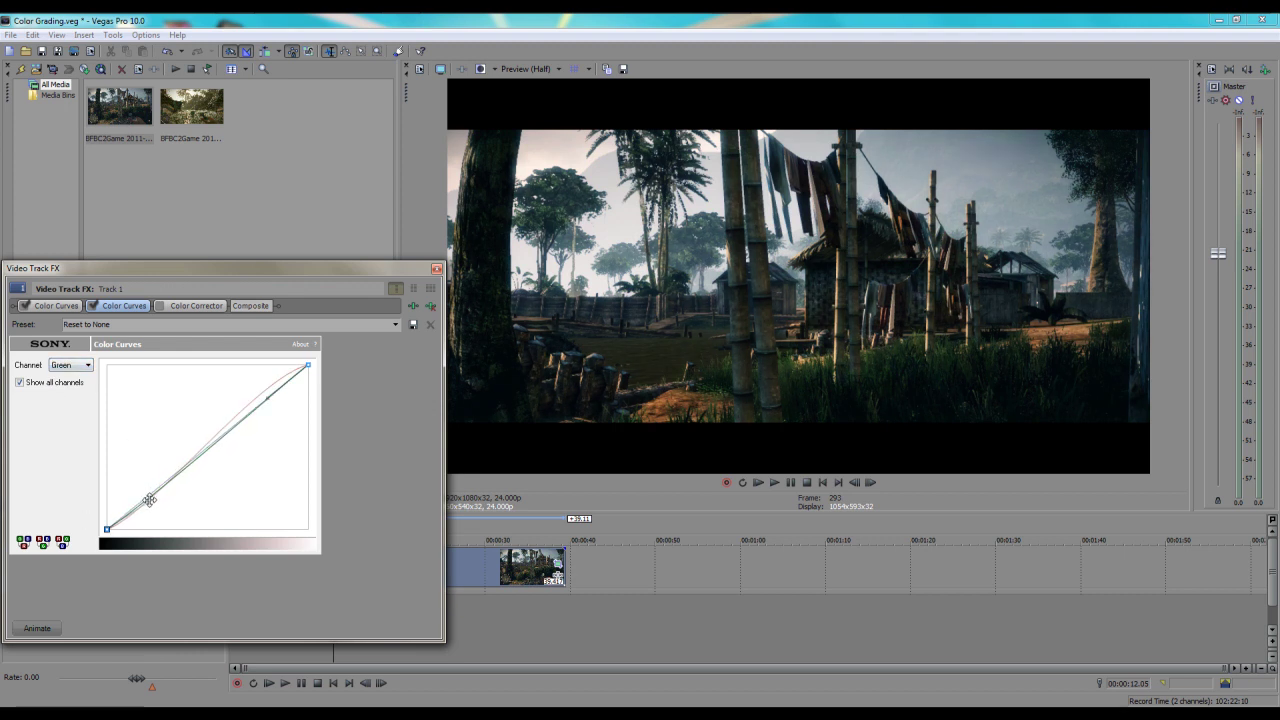
pyautogui.moveTo(263, 399); pyautogui.dragTo(261, 388)
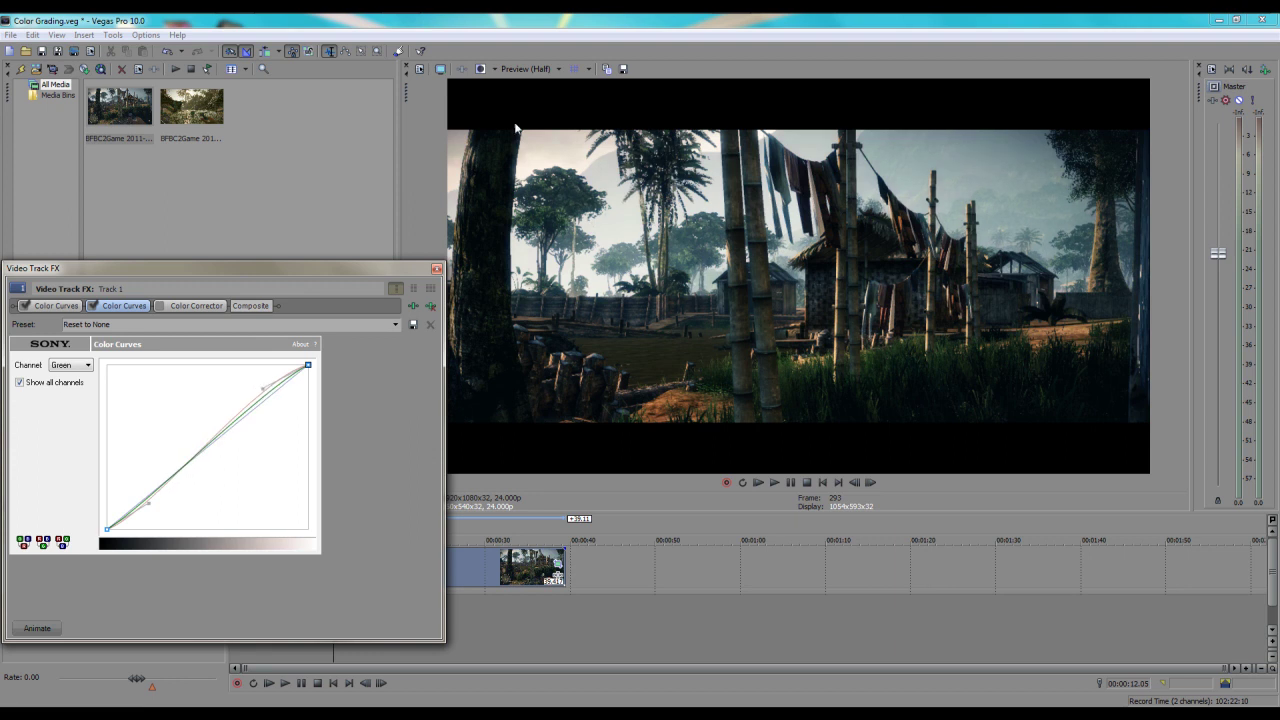
pyautogui.click(86, 366)
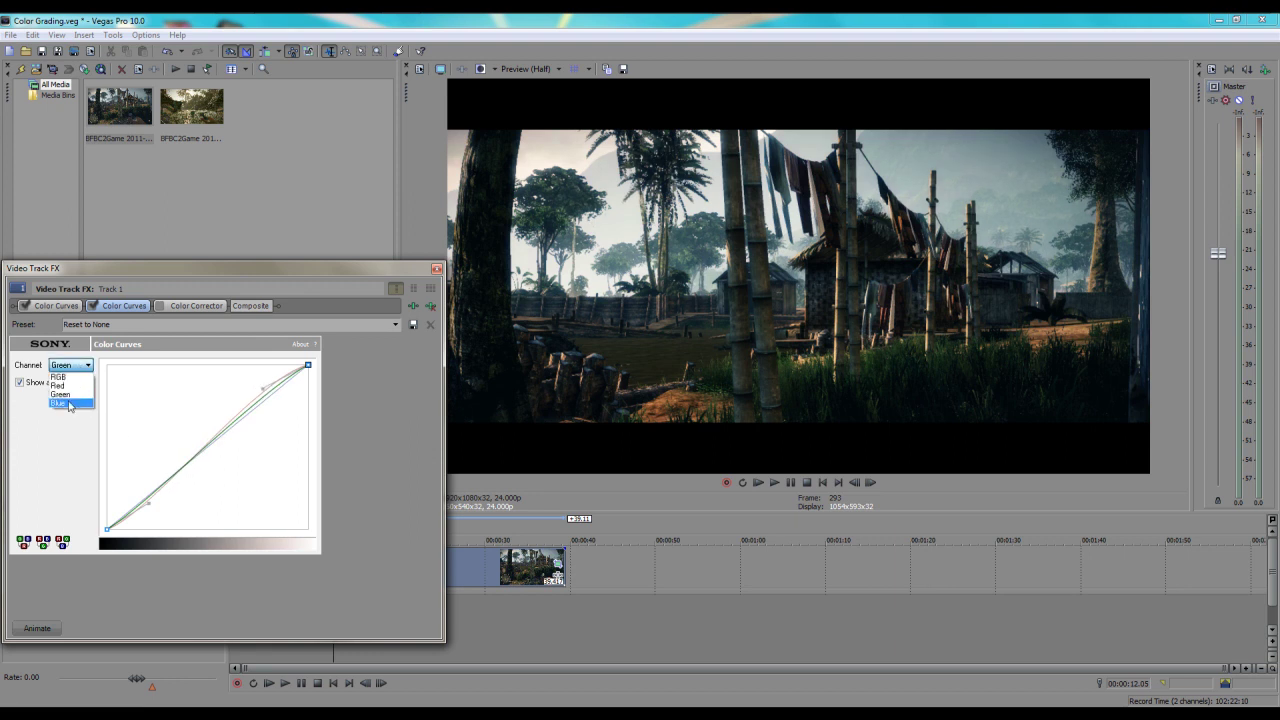
pyautogui.click(60, 403)
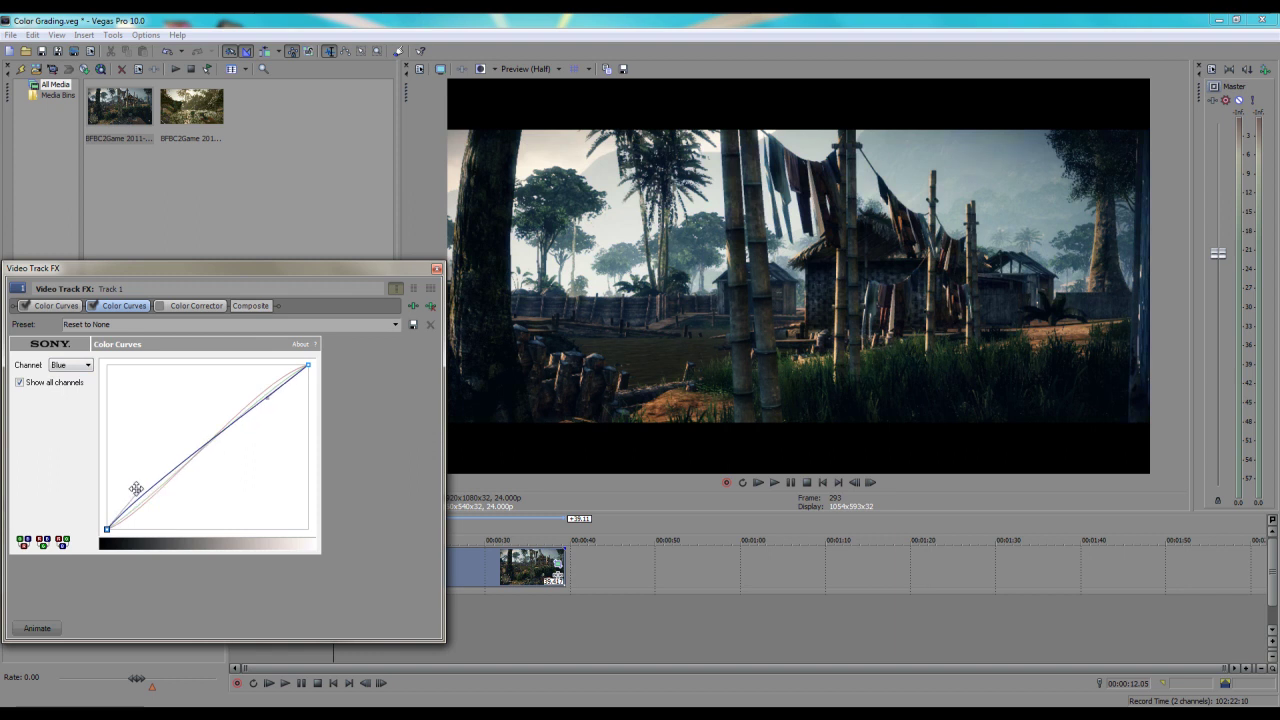
pyautogui.click(108, 526)
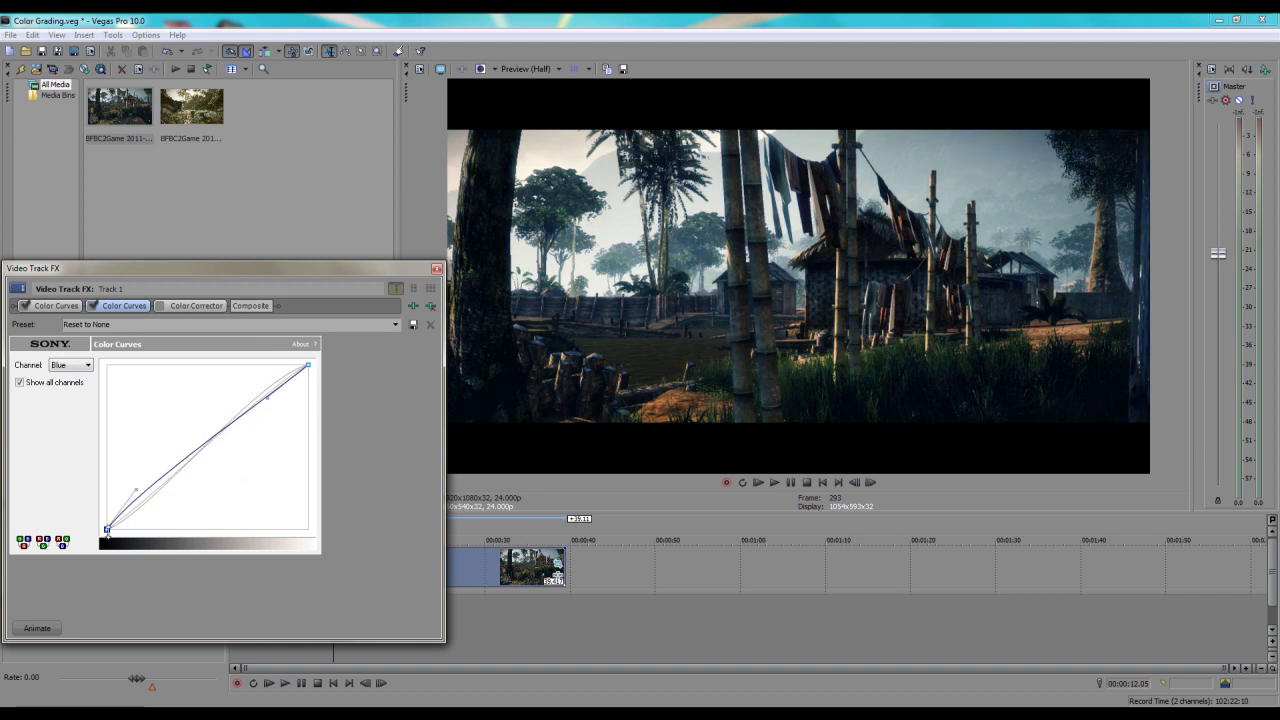
pyautogui.moveTo(267, 398); pyautogui.dragTo(279, 410)
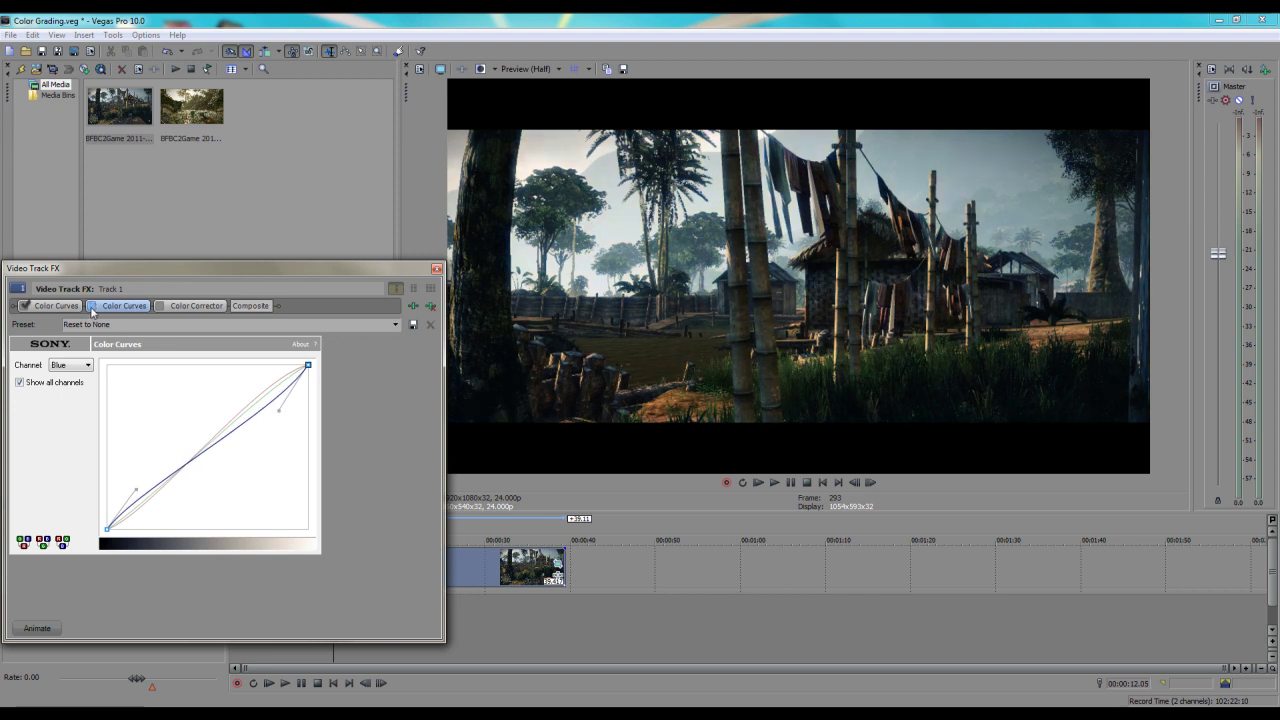
# - Refine the Red and Green curves further upward in the highlights
pyautogui.click(72, 366)
pyautogui.click(68, 384)
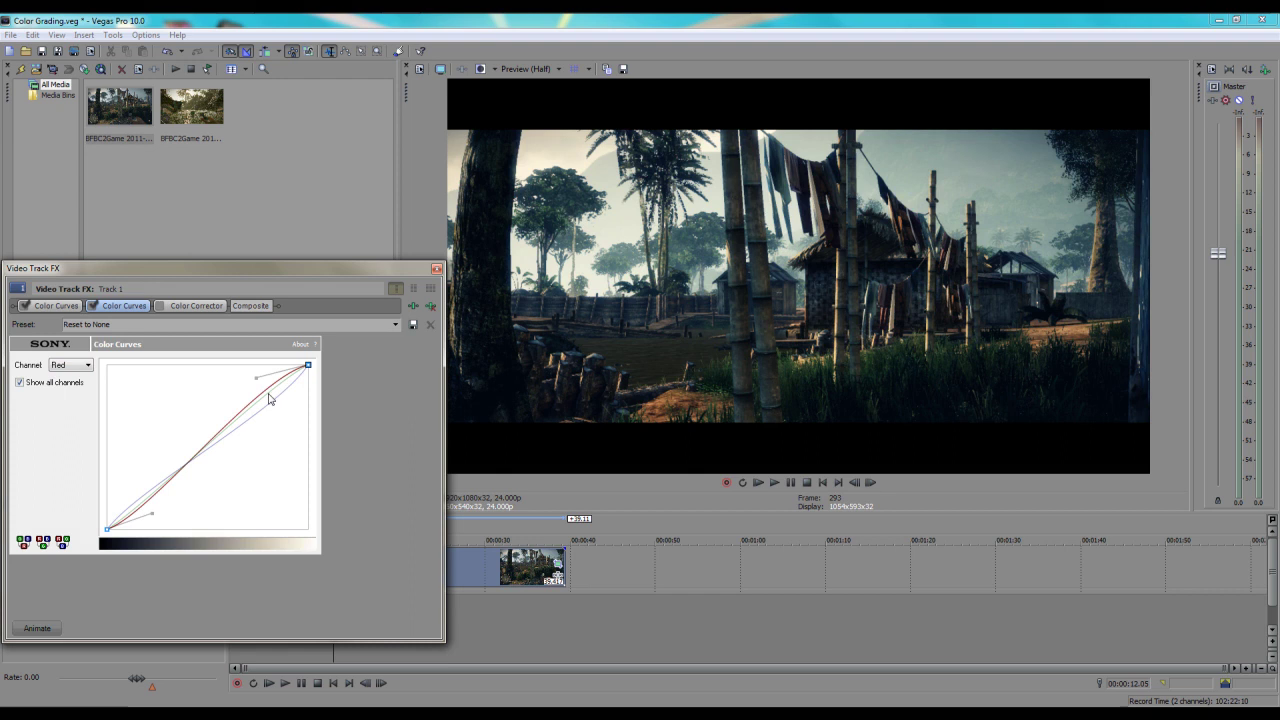
pyautogui.moveTo(255, 376); pyautogui.dragTo(232, 379)
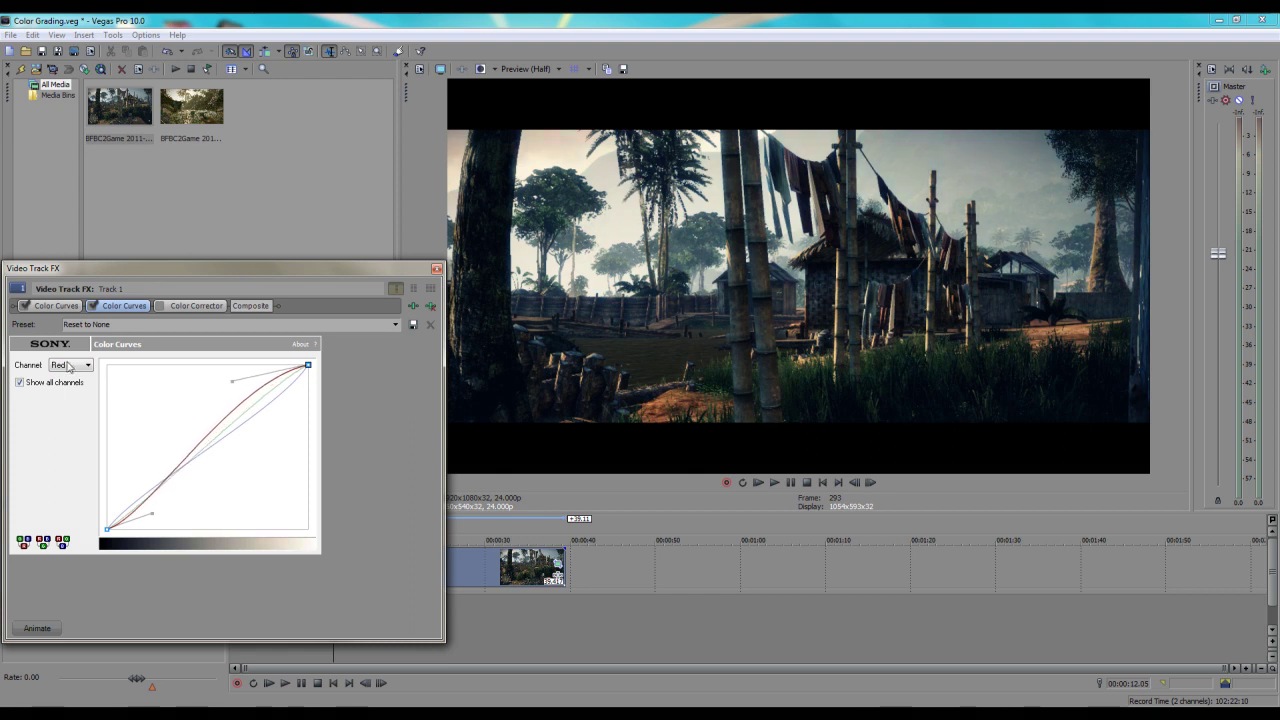
pyautogui.click(75, 366)
pyautogui.click(60, 383)
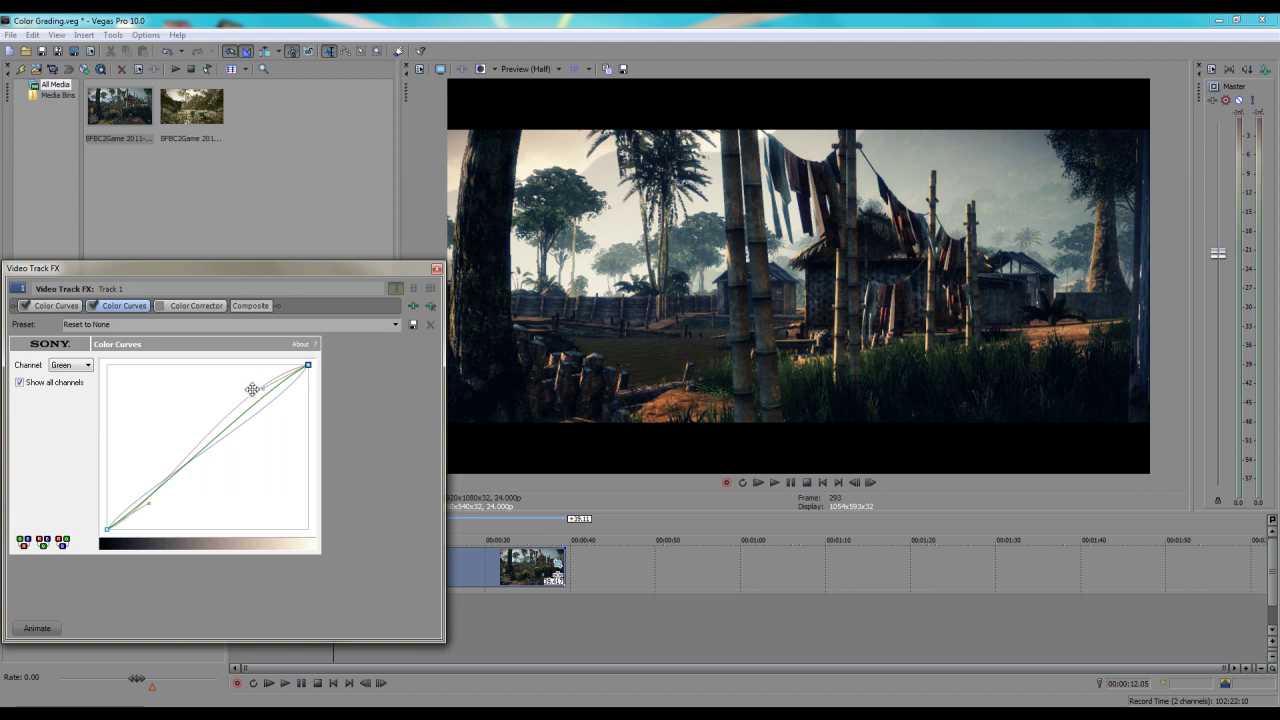
pyautogui.moveTo(251, 383); pyautogui.dragTo(243, 388)
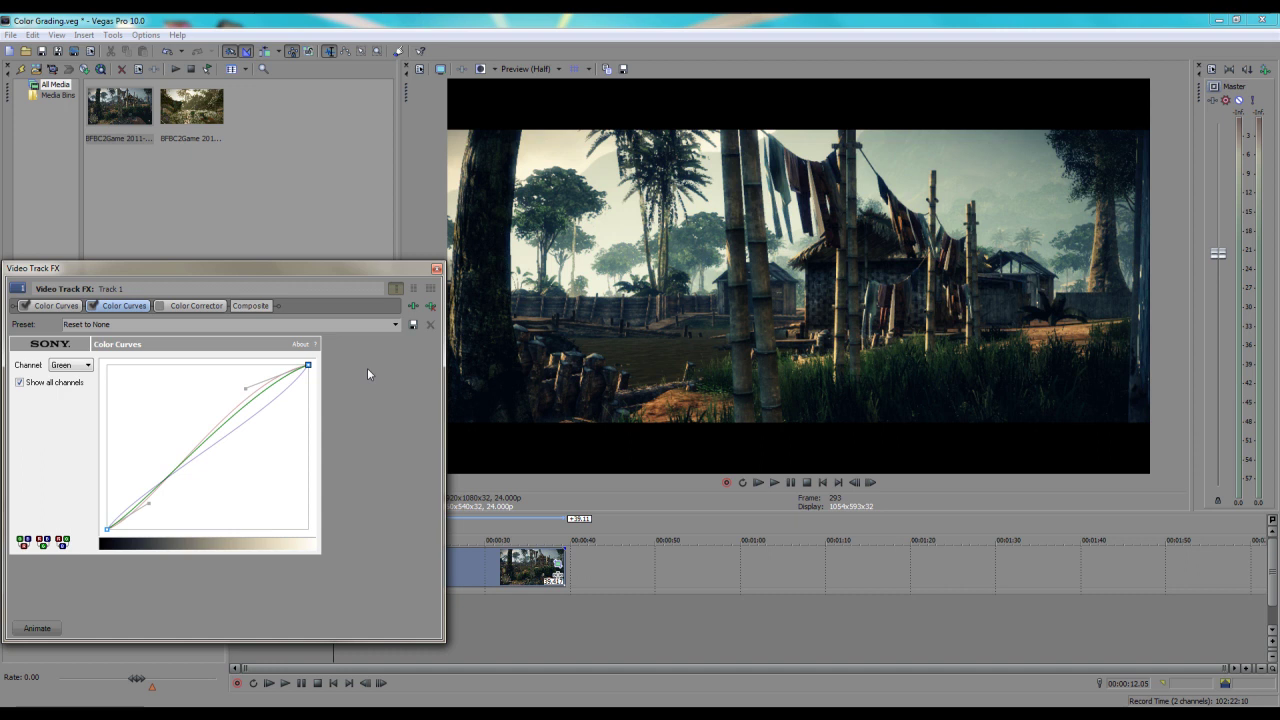
# - Toggle the second Color Curves on and off repeatedly to compare the grade
pyautogui.click(91, 305)
pyautogui.click(91, 305)
pyautogui.click(91, 305)
pyautogui.click(91, 305)
pyautogui.click(91, 305)
pyautogui.click(91, 305)
pyautogui.click(91, 305)
pyautogui.click(91, 305)
# - Disable the second Color Curves, re-enable Color Corrector, and close Video Track FX
pyautogui.click(92, 305)
pyautogui.click(160, 305)
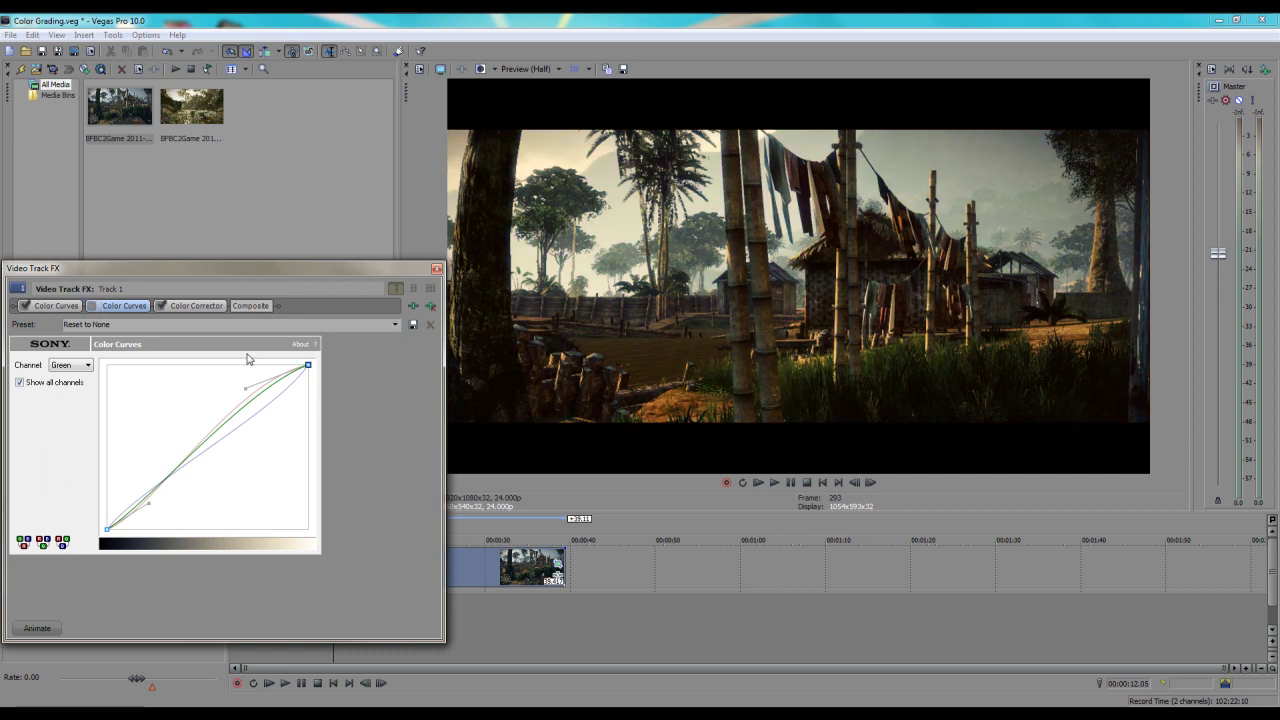
pyautogui.click(436, 268)
# - Add the second BFBC2Game clips after the first and crop their frame to width 1928.9
pyautogui.click(219, 171)
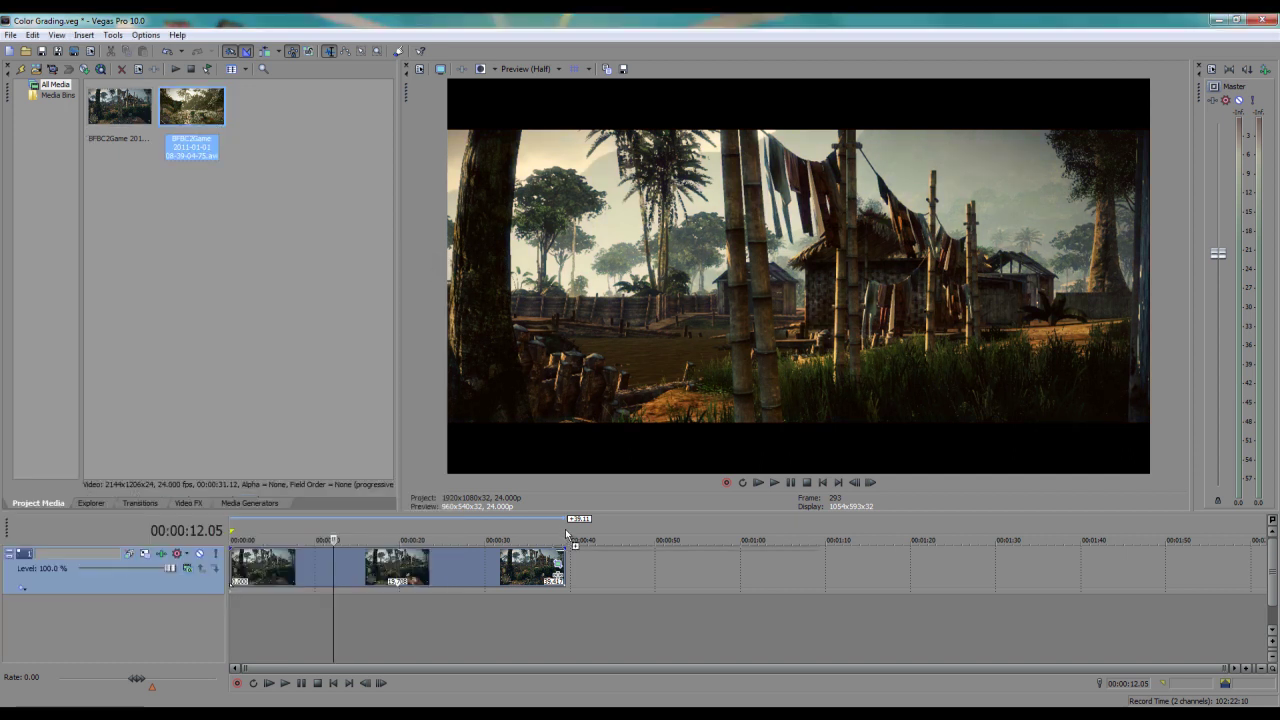
pyautogui.moveTo(567, 533); pyautogui.dragTo(644, 562)
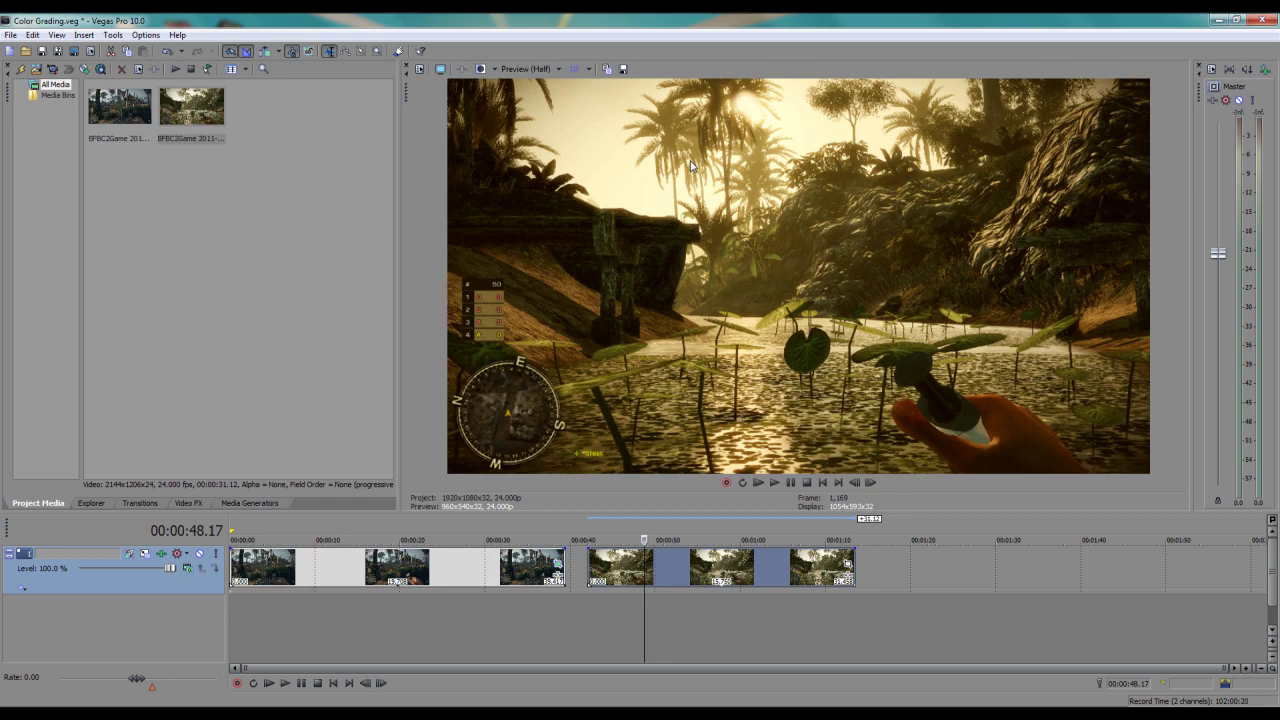
pyautogui.rightClick(686, 572)
pyautogui.click(766, 300)
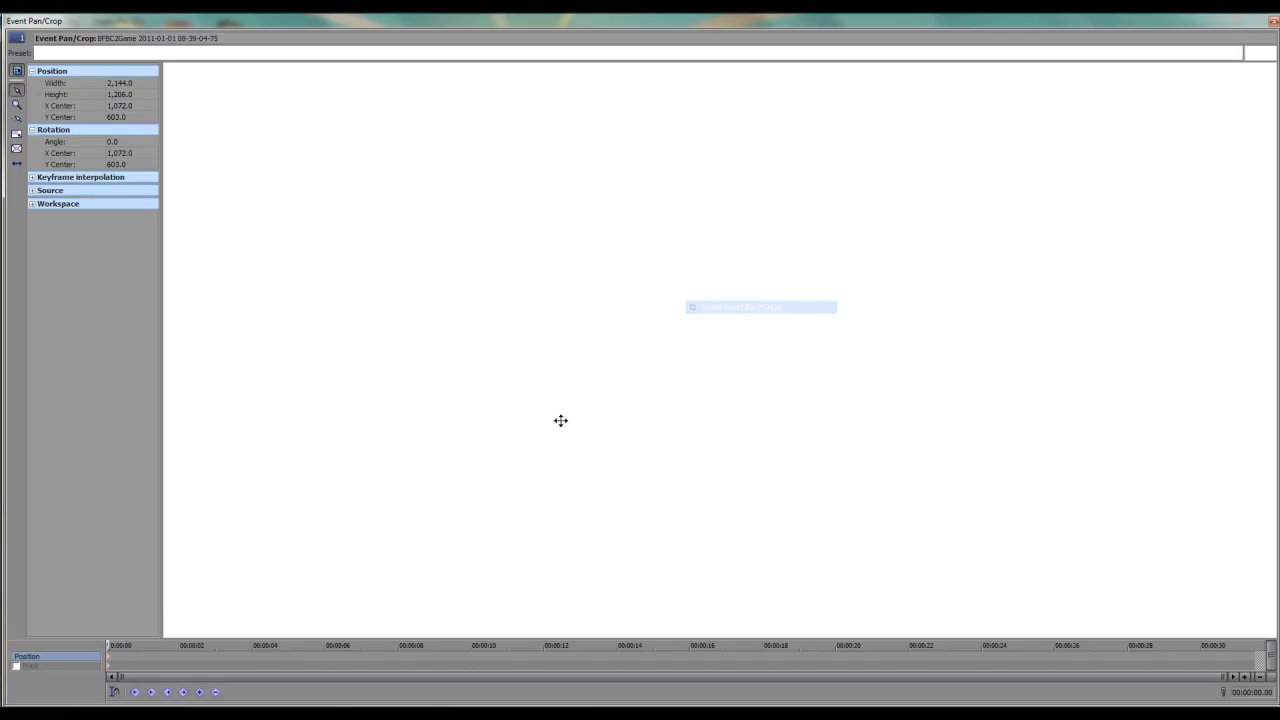
pyautogui.moveTo(560, 420); pyautogui.dragTo(648, 138)
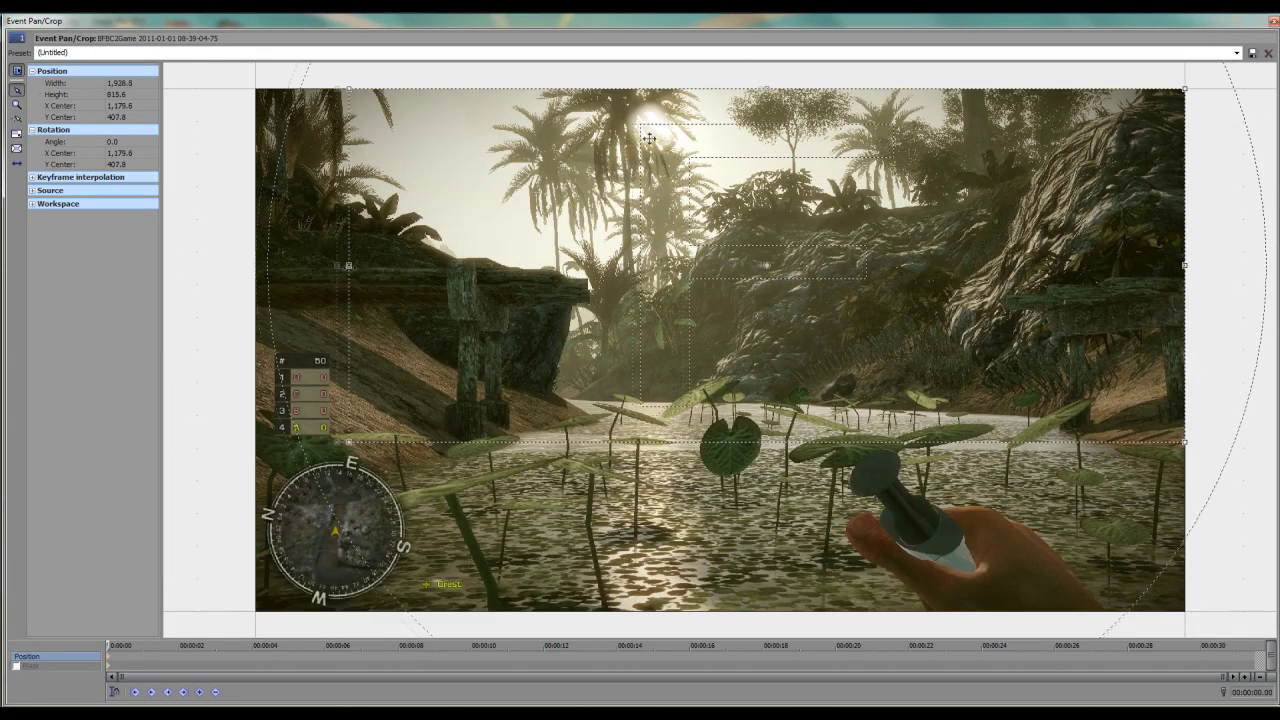
pyautogui.click(1270, 22)
# - Scrub between the clip groups, ending on the village frame at 00:00:13.19
pyautogui.click(438, 570)
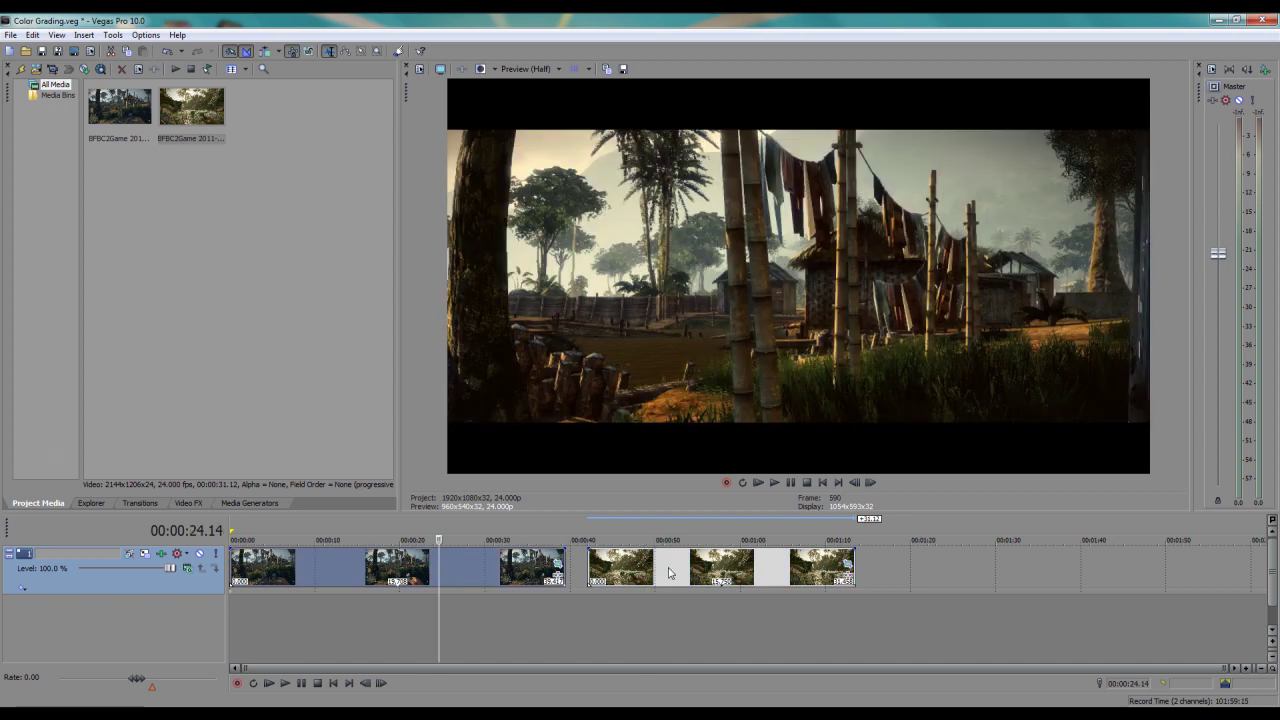
pyautogui.click(670, 572)
pyautogui.click(363, 570)
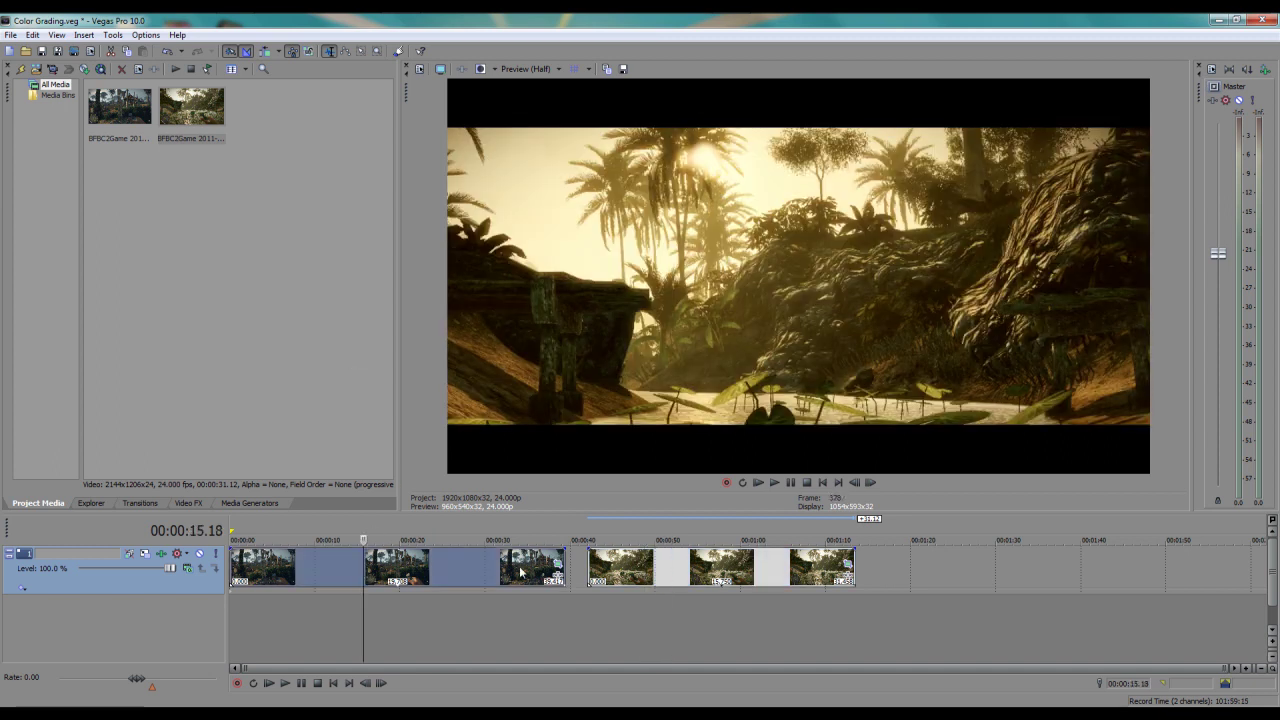
pyautogui.click(560, 558)
pyautogui.click(348, 575)
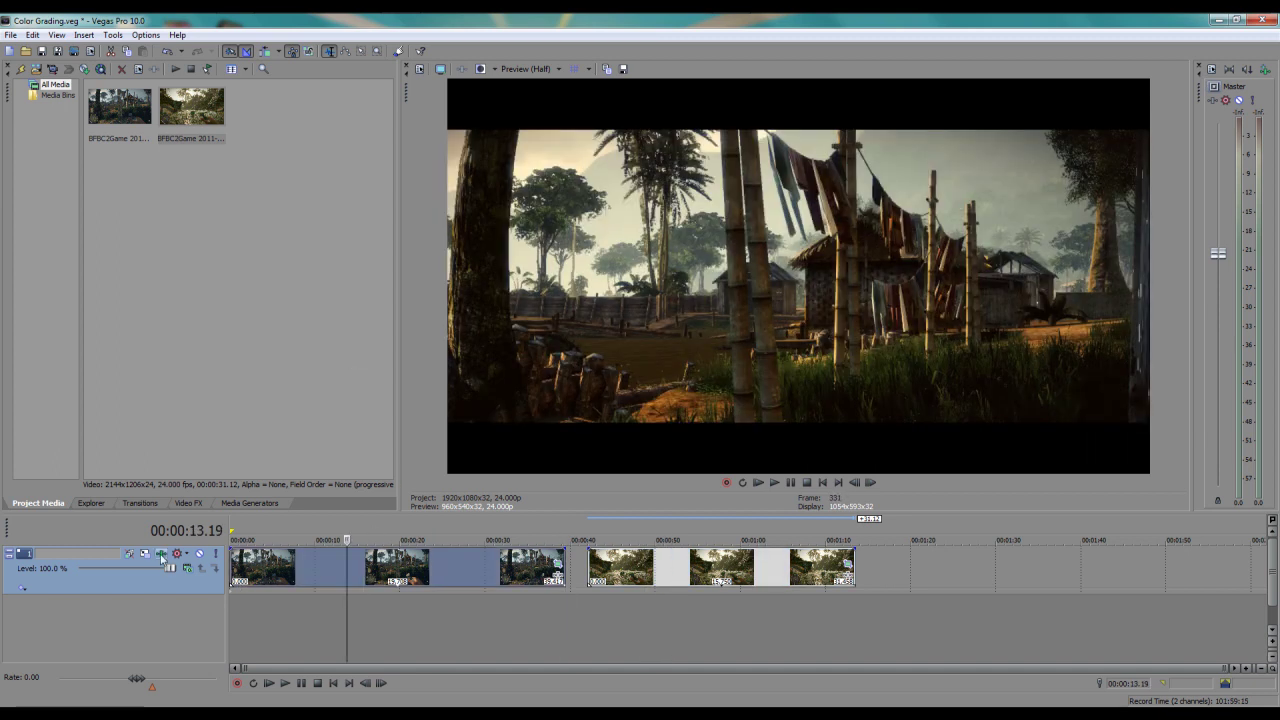
# - Remove the duplicate Color Curves from the track's effect chain
pyautogui.click(161, 558)
pyautogui.click(196, 305)
pyautogui.click(124, 305)
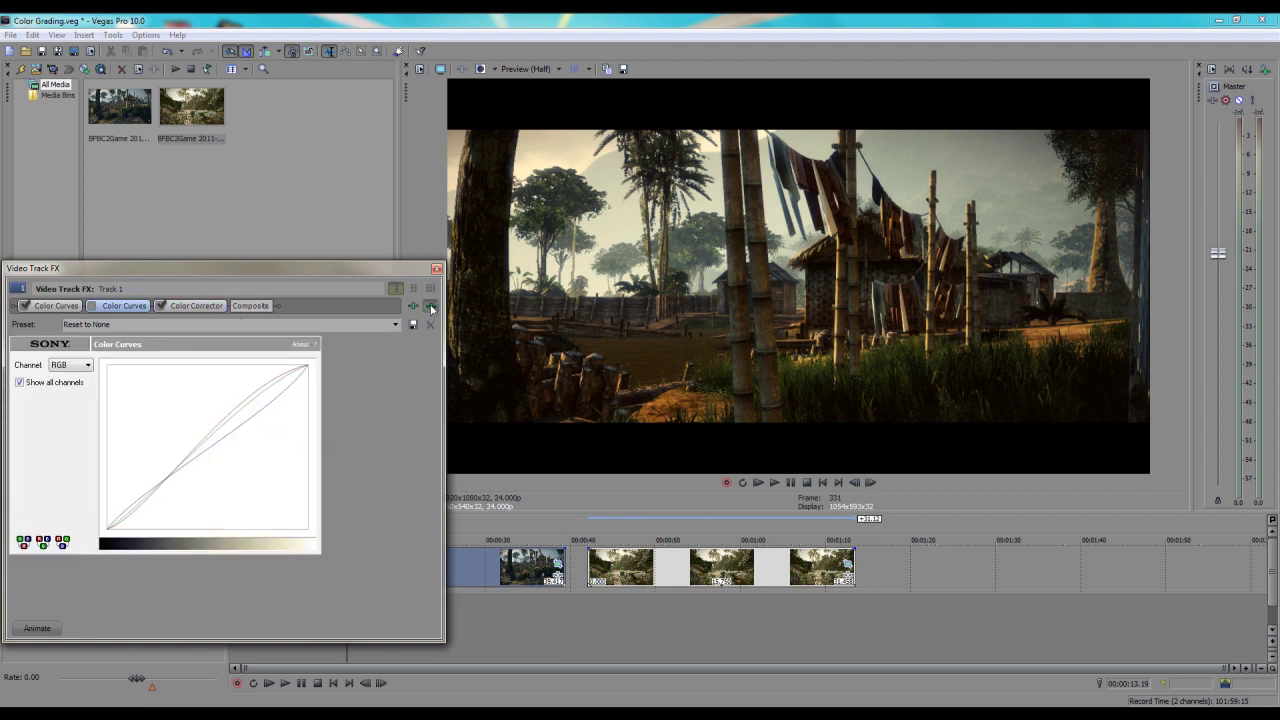
pyautogui.click(431, 306)
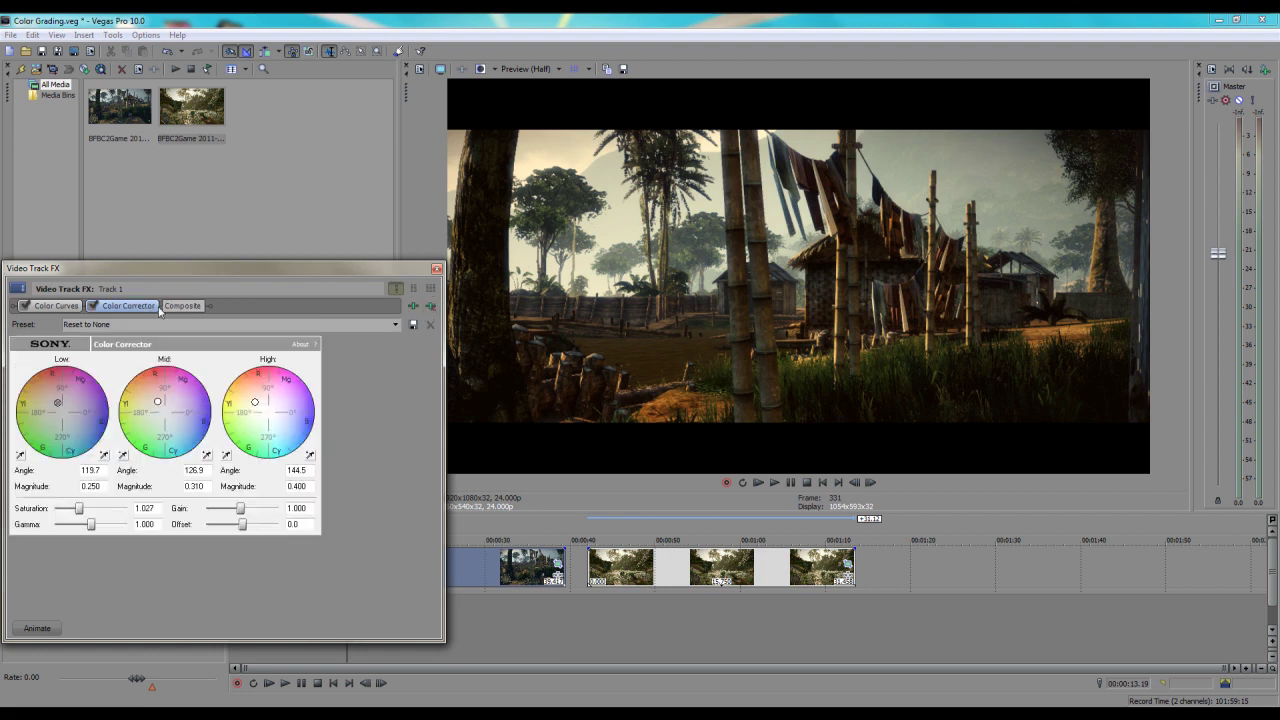
# - Try the Blue Midtones preset on Color Corrector, then reset it to None
pyautogui.click(396, 324)
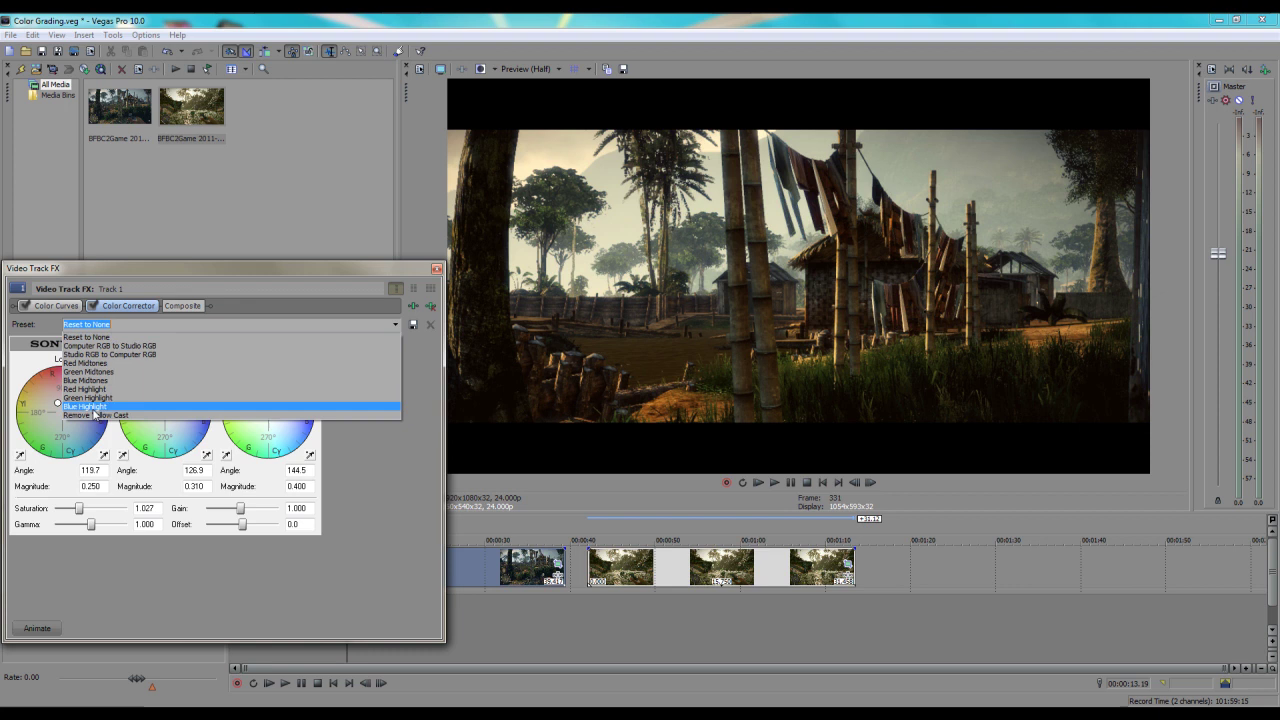
pyautogui.click(112, 380)
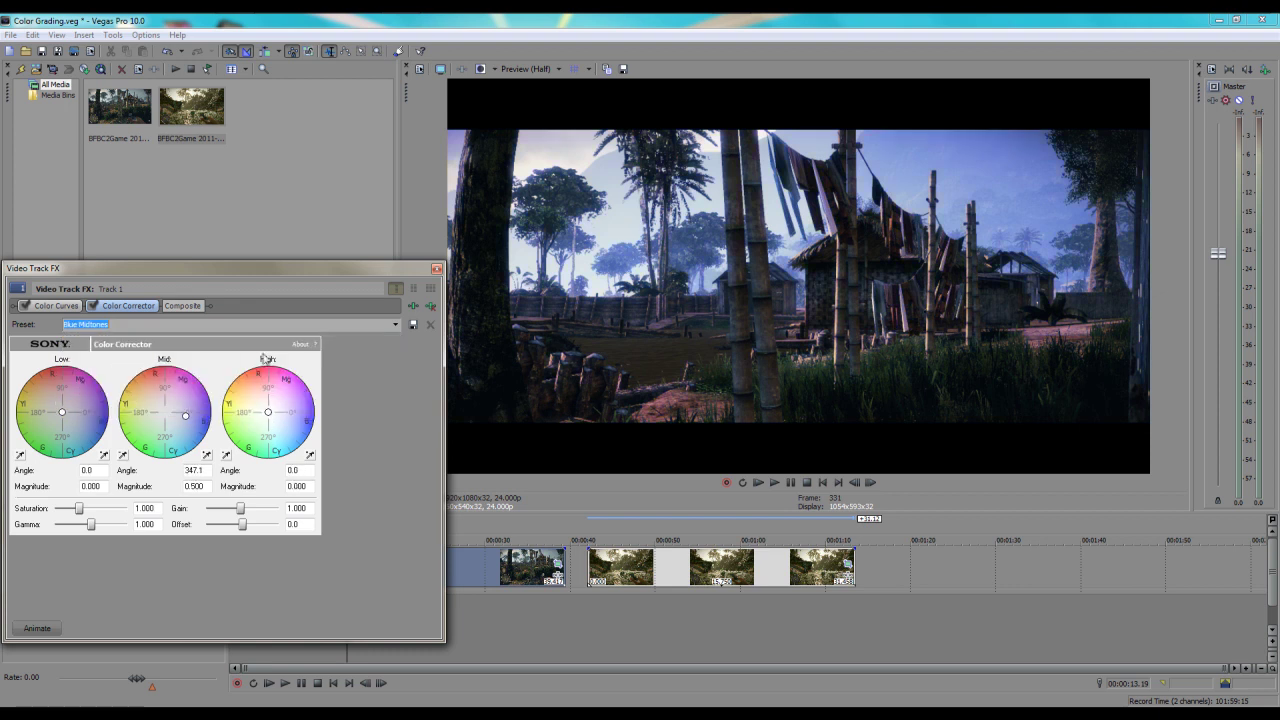
pyautogui.click(396, 324)
pyautogui.click(180, 335)
pyautogui.click(56, 305)
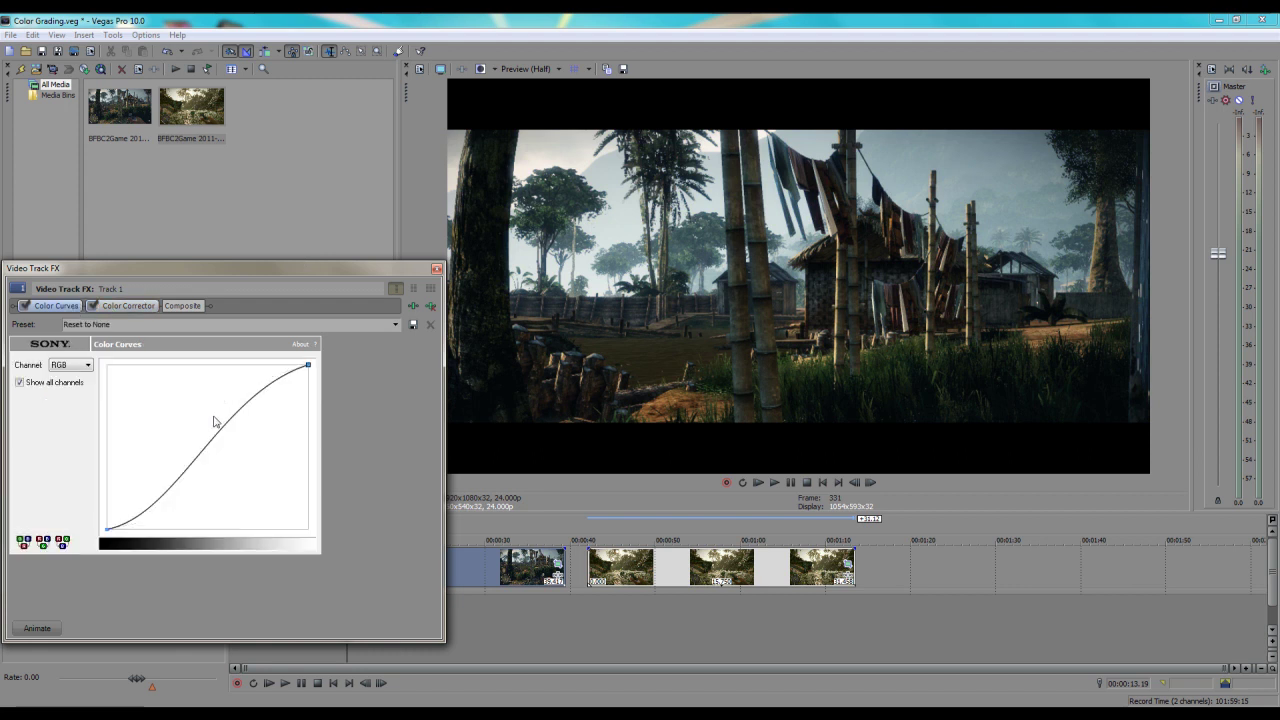
# - Bend the color curve convex to darken, then set Color Corrector Low 261.9/0.219, Mid 272.9/0.310, High 144.5/0.267
pyautogui.moveTo(180, 517); pyautogui.dragTo(190, 524)
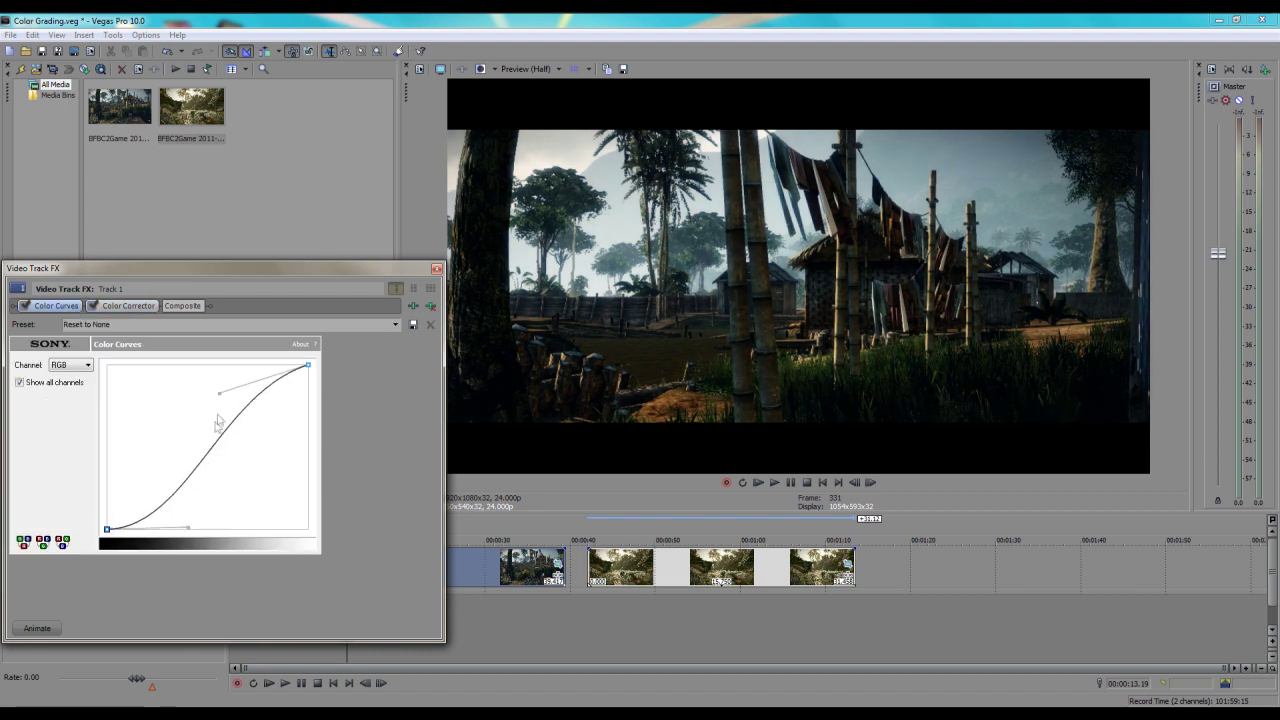
pyautogui.moveTo(220, 394); pyautogui.dragTo(259, 438)
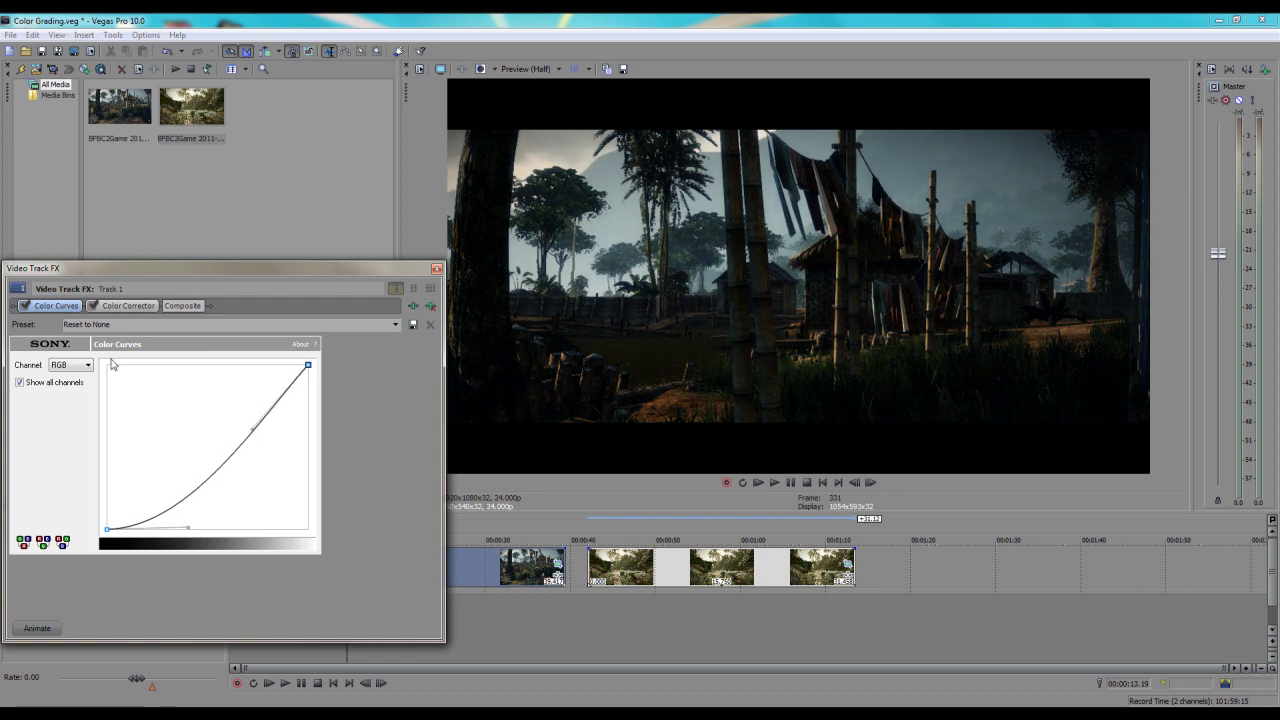
pyautogui.click(135, 306)
pyautogui.moveTo(63, 416)
pyautogui.mouseDown()
pyautogui.moveTo(82, 422)
pyautogui.moveTo(61, 421)
pyautogui.mouseUp()
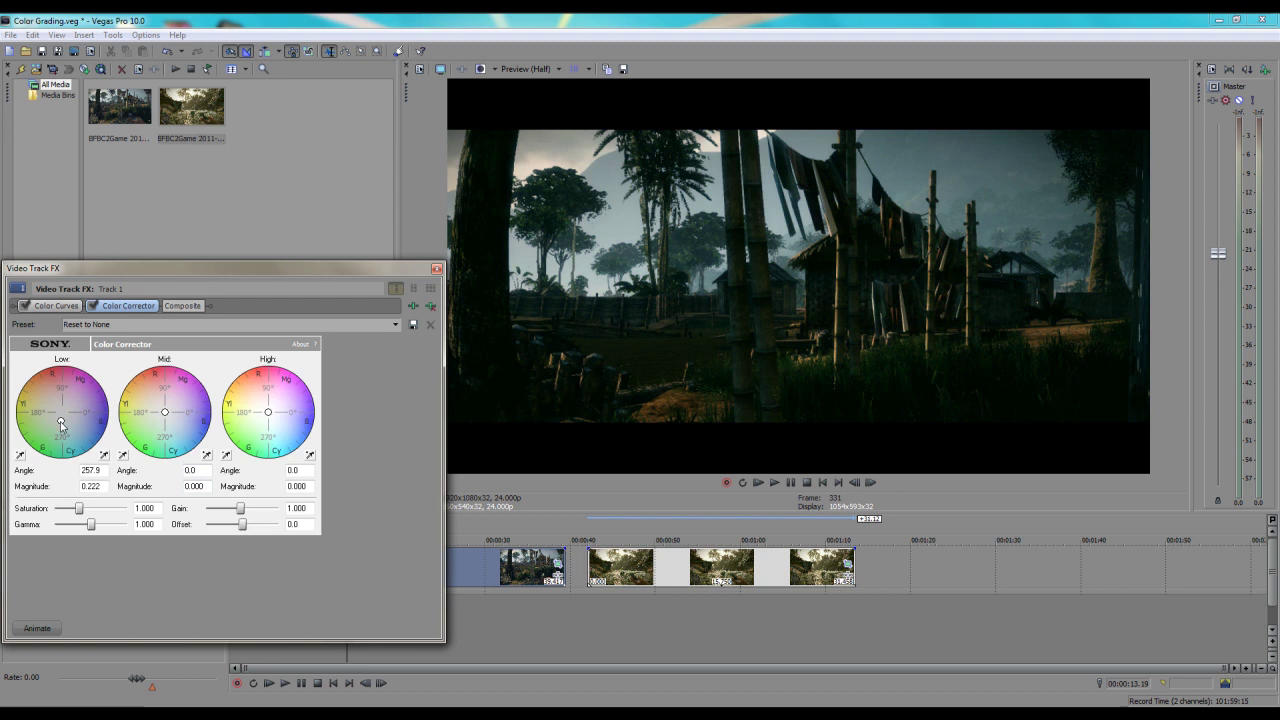
pyautogui.moveTo(165, 413)
pyautogui.mouseDown()
pyautogui.moveTo(152, 425)
pyautogui.moveTo(165, 424)
pyautogui.mouseUp()
pyautogui.moveTo(268, 412); pyautogui.dragTo(260, 410)
# - Add Sony Levels to the track's effect chain with Input end 0.656 and Output end 0.696
pyautogui.click(413, 305)
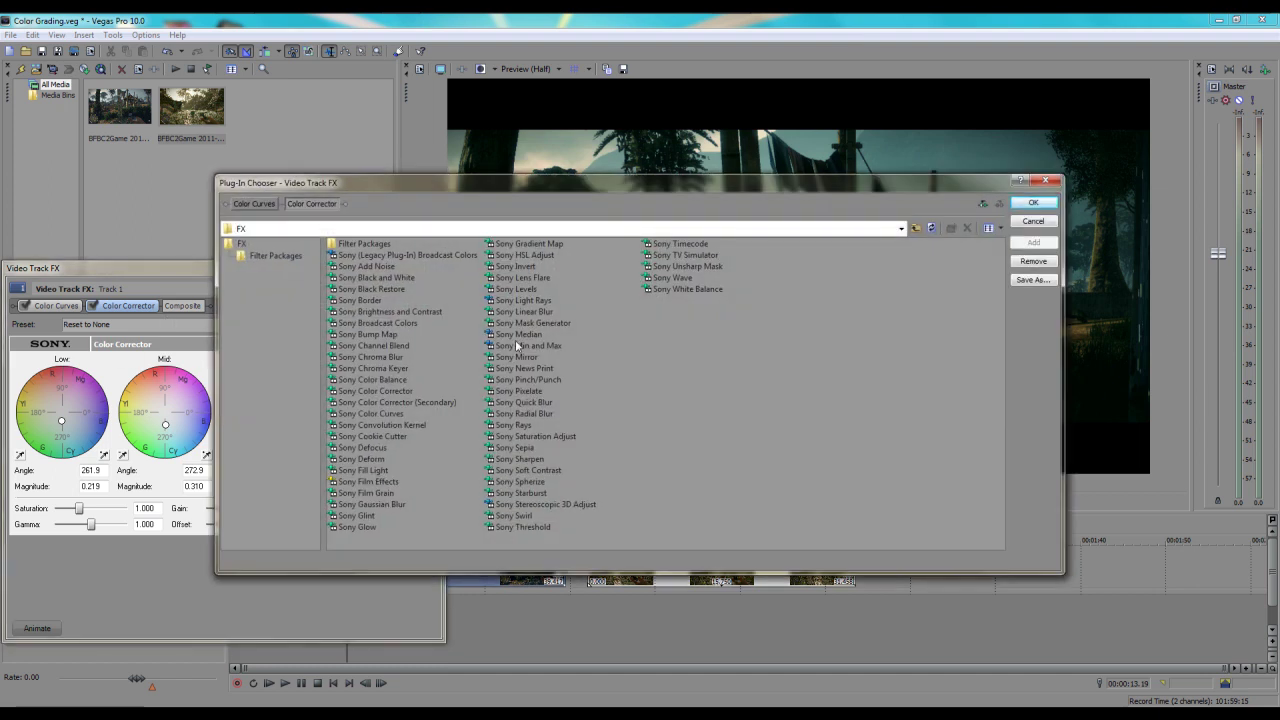
pyautogui.click(516, 289)
pyautogui.click(1048, 243)
pyautogui.click(1034, 203)
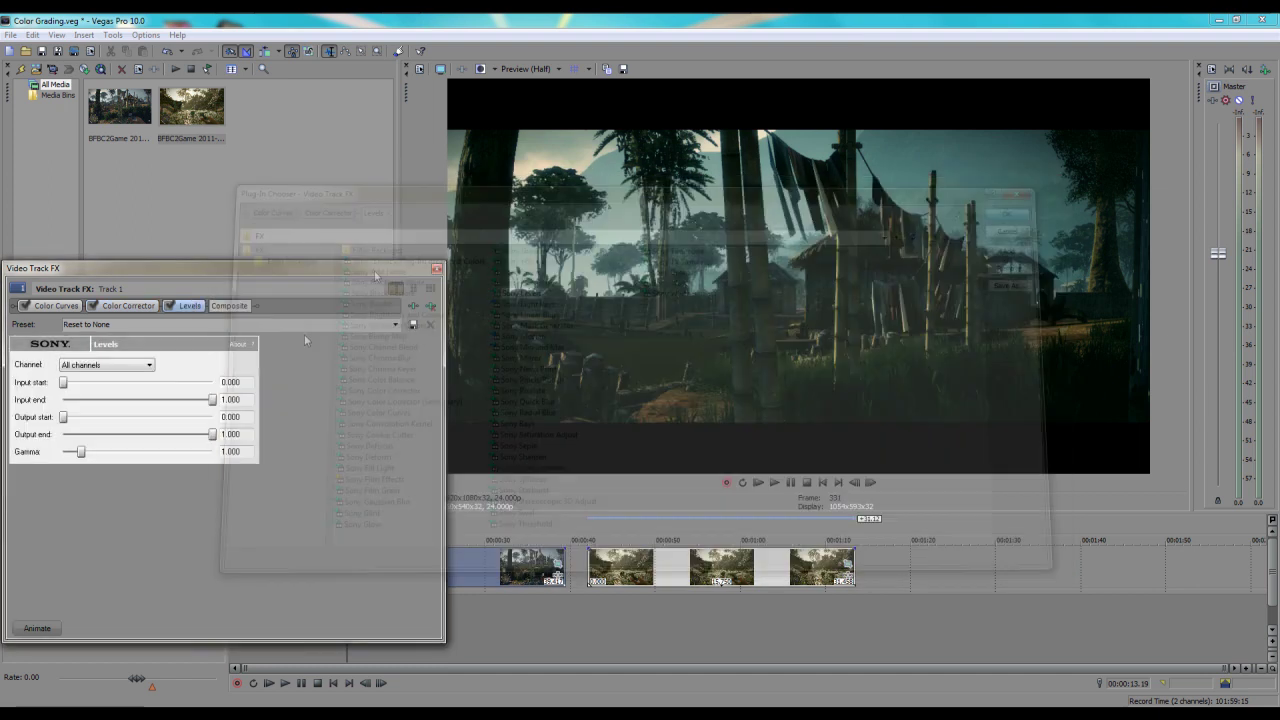
pyautogui.moveTo(213, 399); pyautogui.dragTo(145, 400)
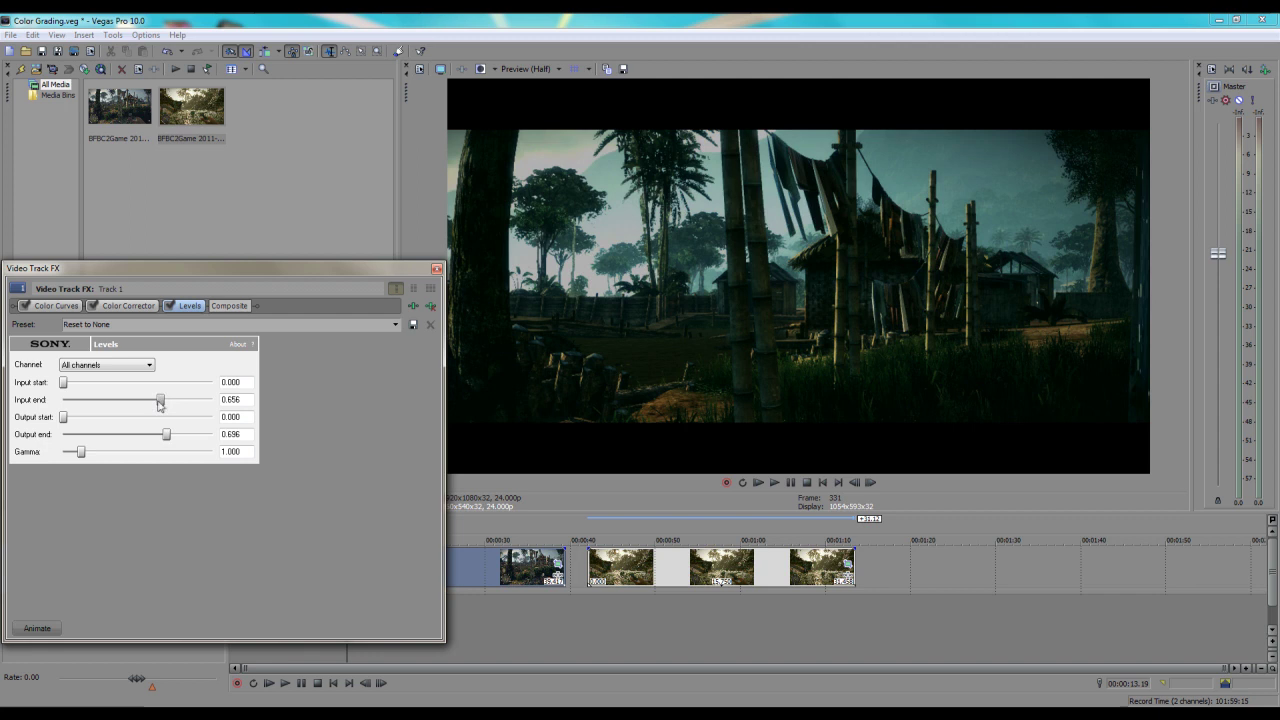
# - Nudge the Color Curves control point up slightly and set Levels Output end to 0.718
pyautogui.click(57, 306)
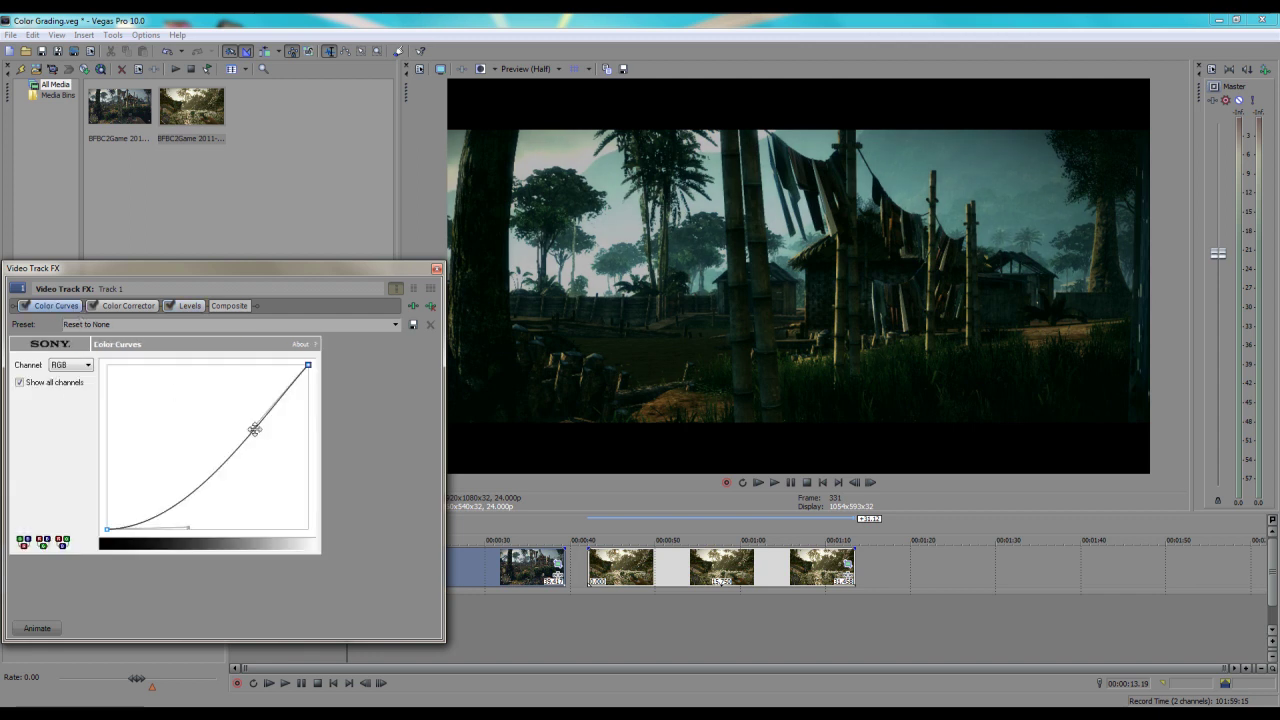
pyautogui.moveTo(255, 430); pyautogui.dragTo(239, 417)
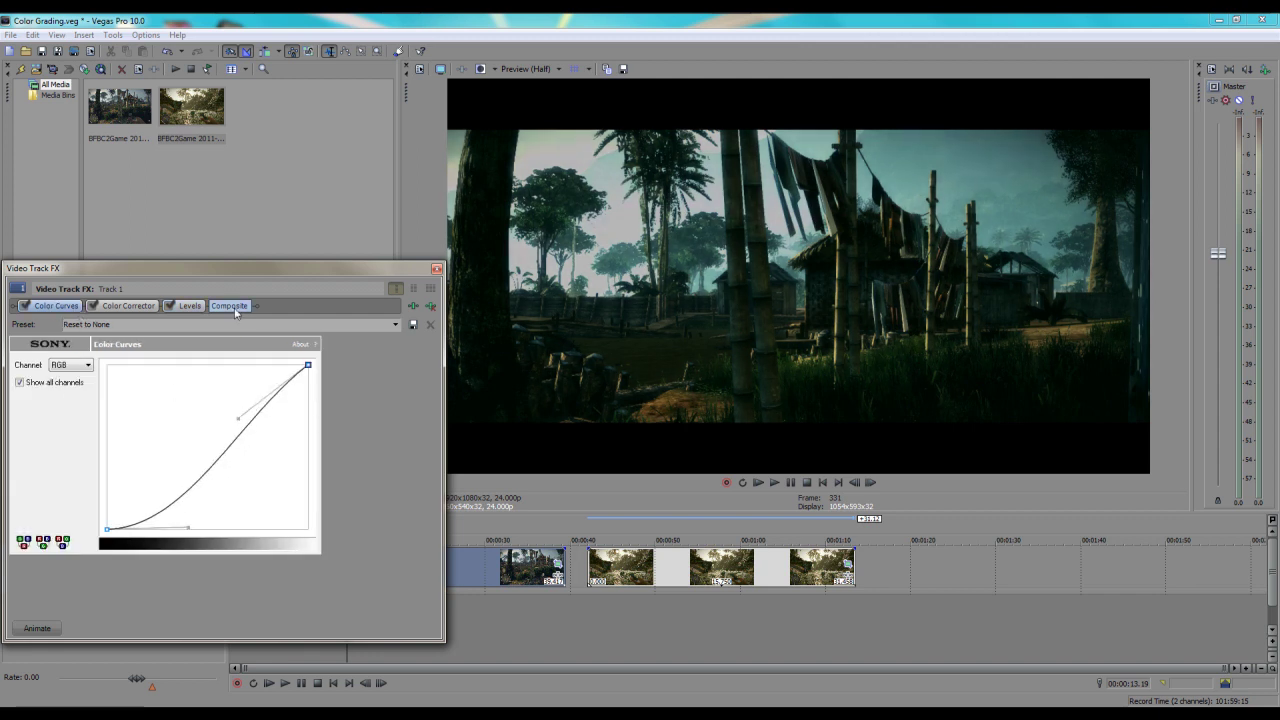
pyautogui.click(191, 308)
# - Compare the grade against the ungraded split-screen preview, then close the Video Track FX window
pyautogui.click(481, 70)
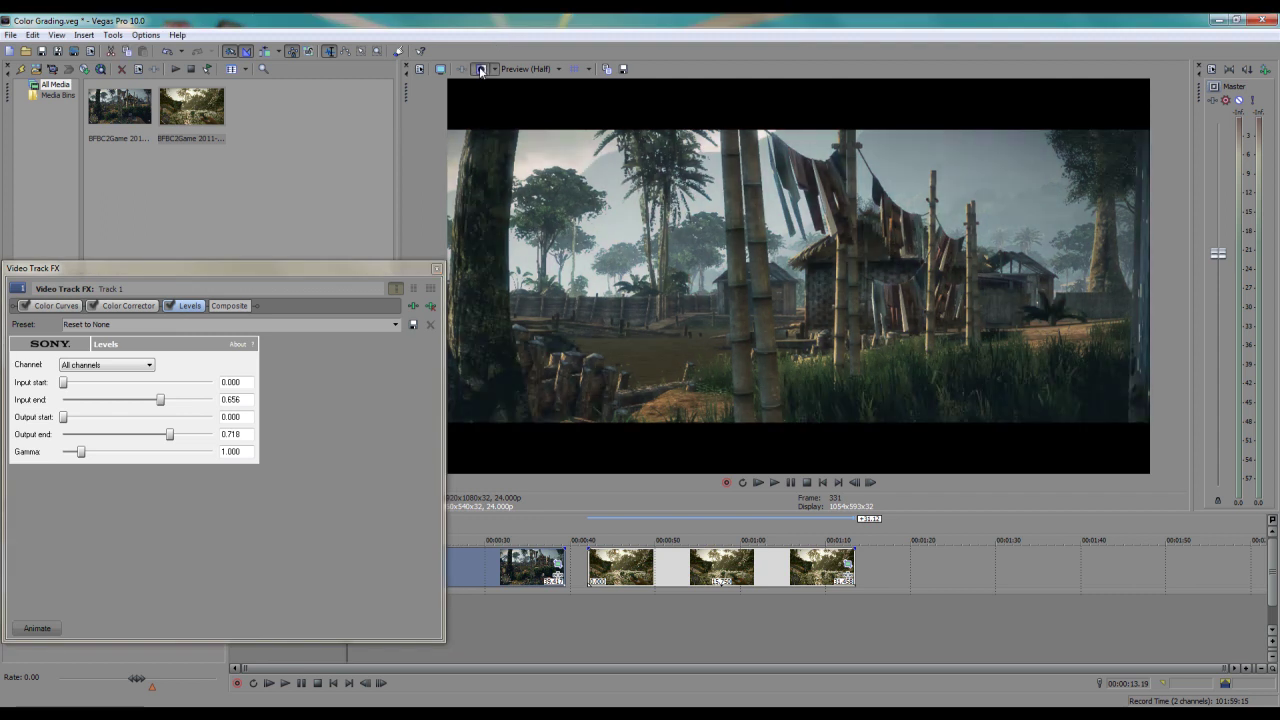
pyautogui.click(481, 70)
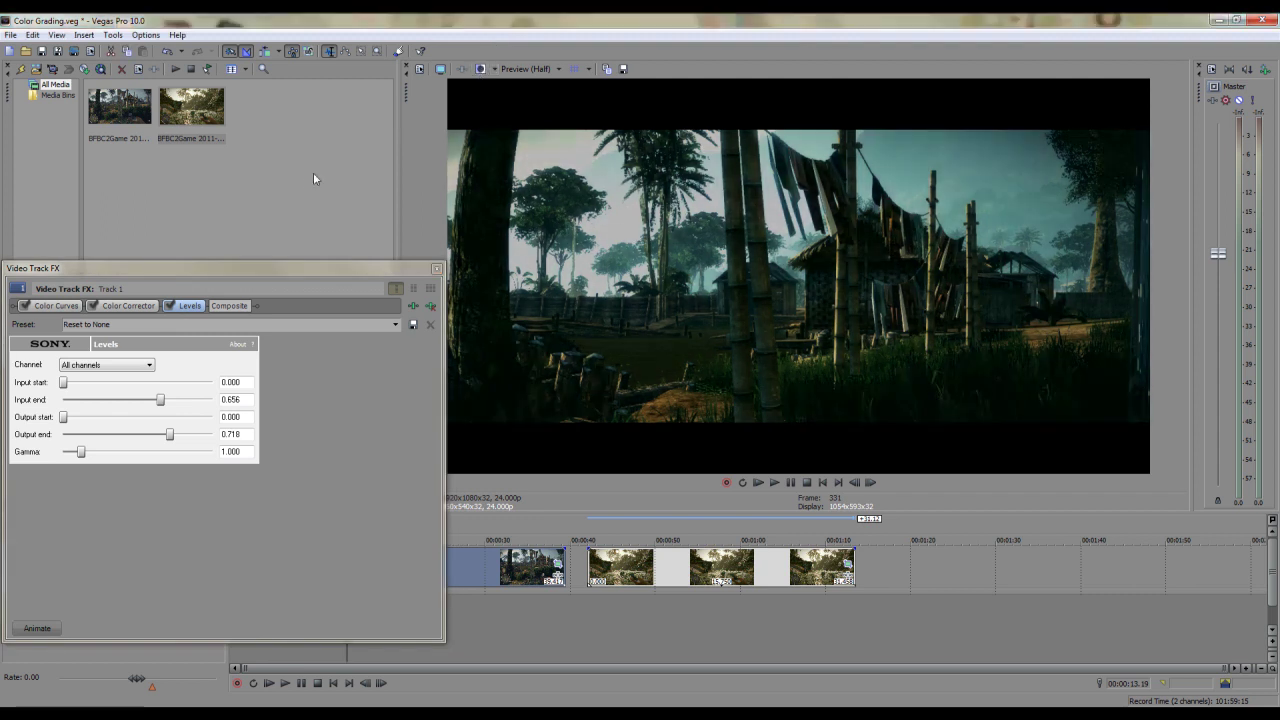
pyautogui.click(123, 305)
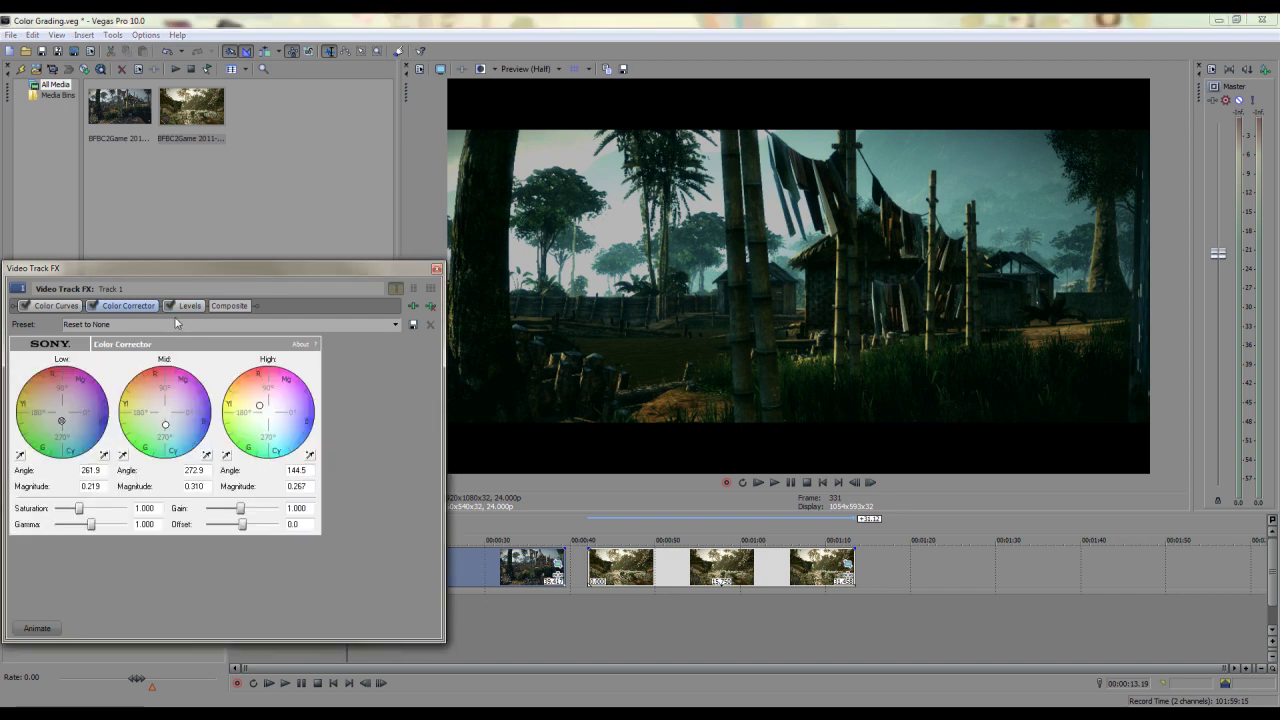
pyautogui.click(436, 268)
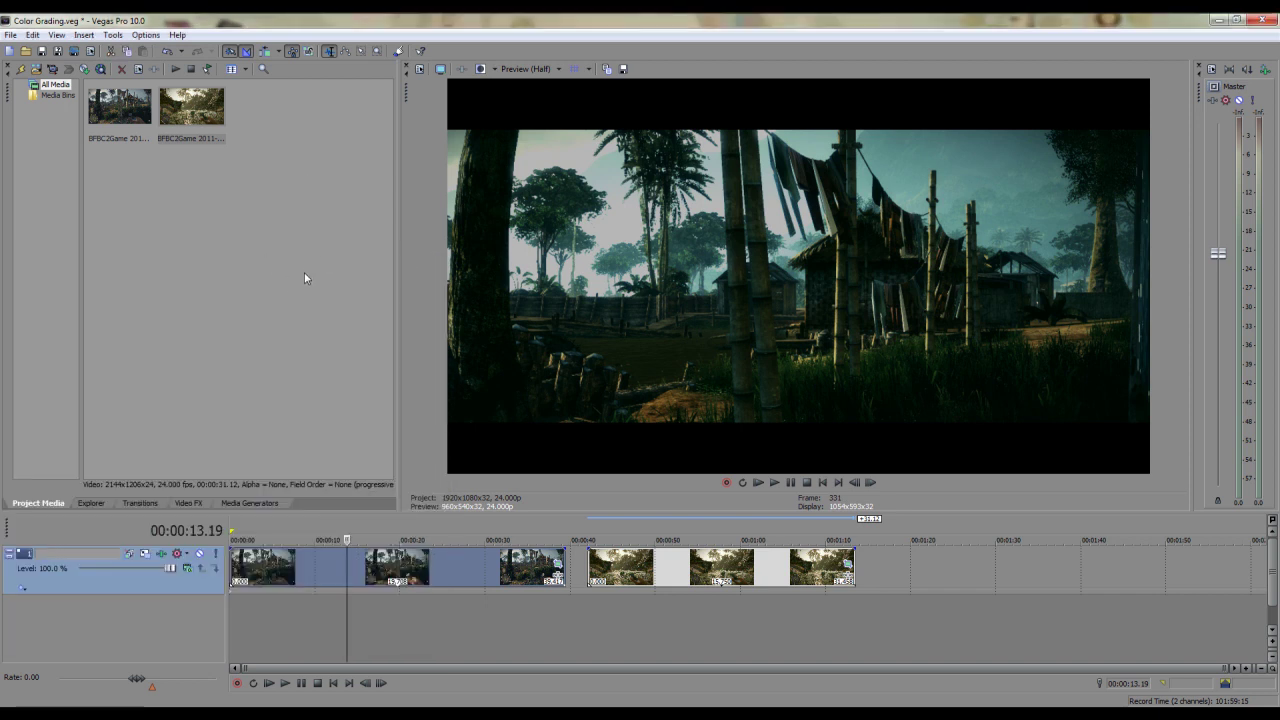